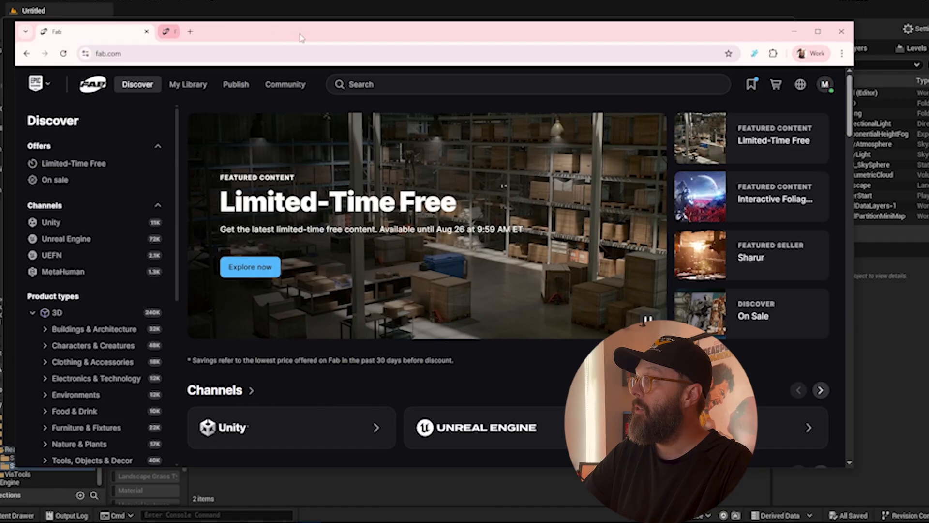
- Find the Cesium for Unreal plugin on Fab and open it in the Epic Games Launcher
left_click(410, 83)
type("cesium")
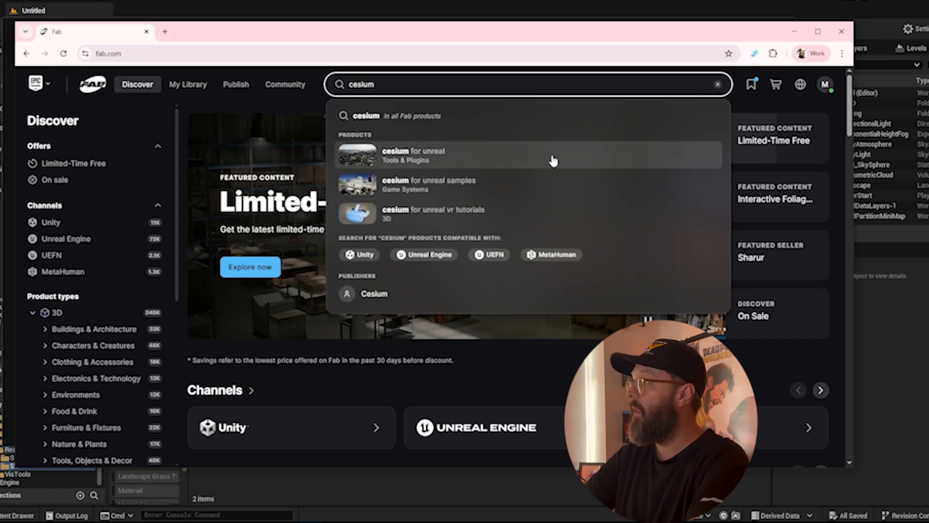
left_click(412, 150)
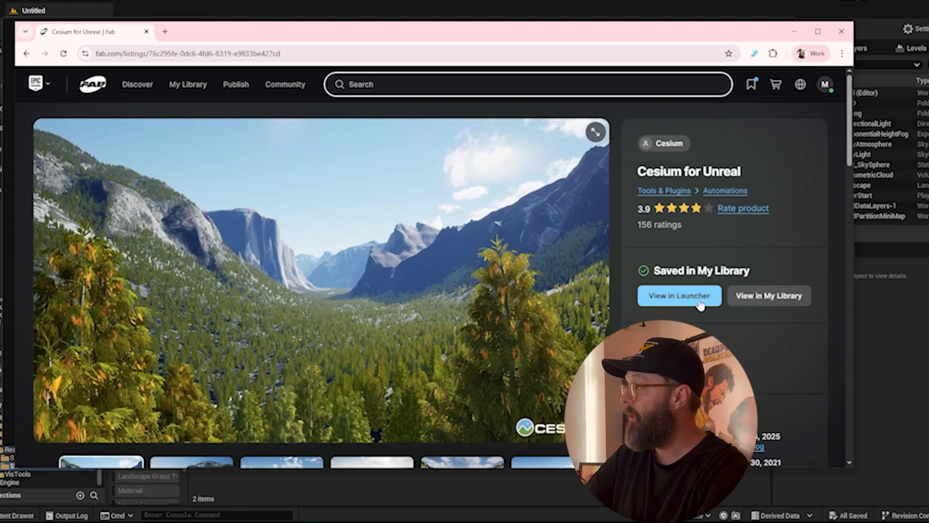
left_click(686, 298)
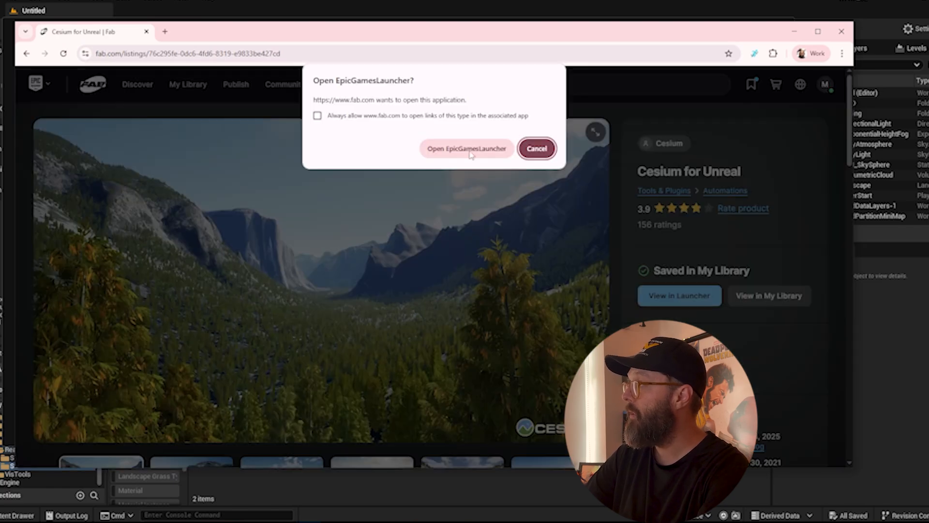
left_click(468, 149)
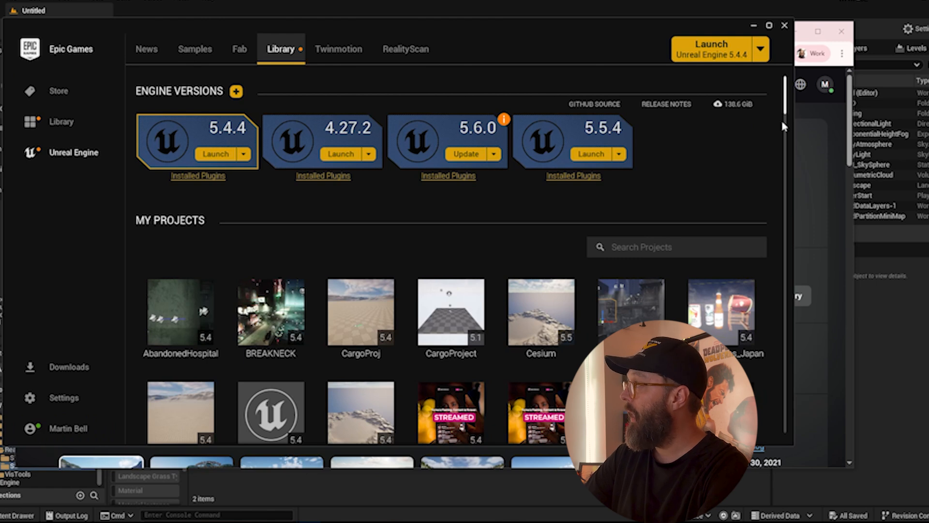
- Find Cesium for Unreal in the launcher's Fab Library and check its engine slots, cancelling without installing
left_click_drag(786, 112, 785, 145)
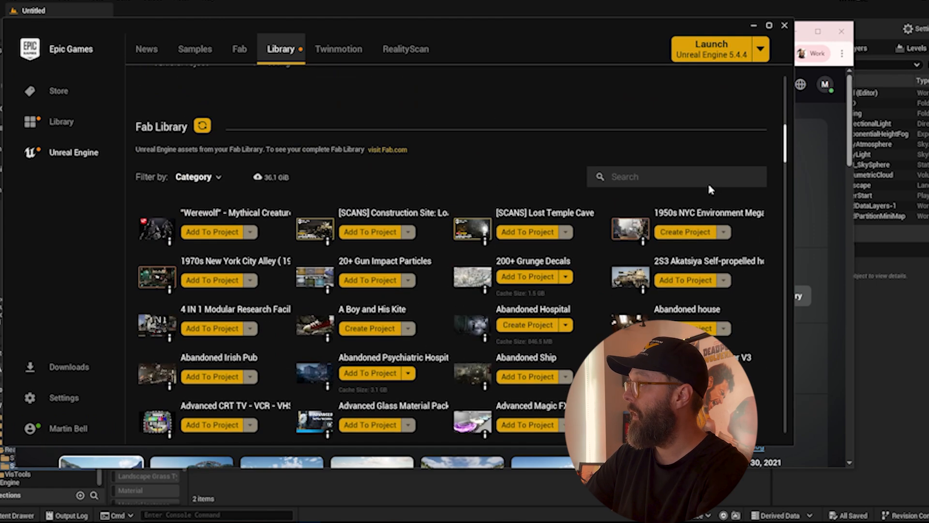
left_click(712, 175)
type("cesium")
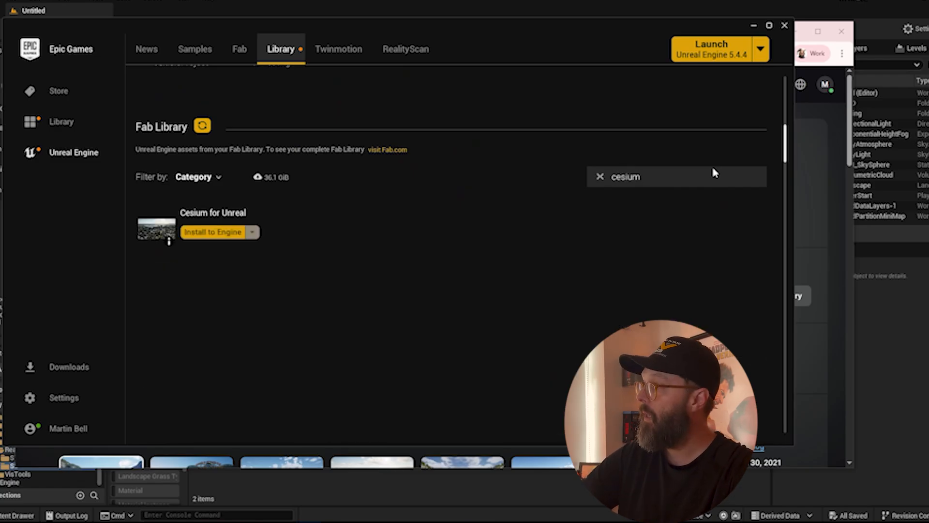
left_click(250, 233)
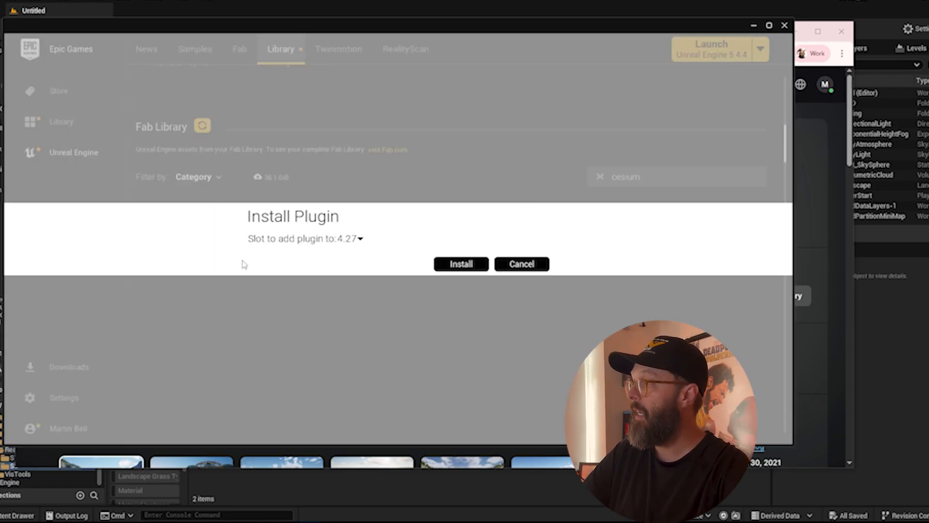
left_click(361, 239)
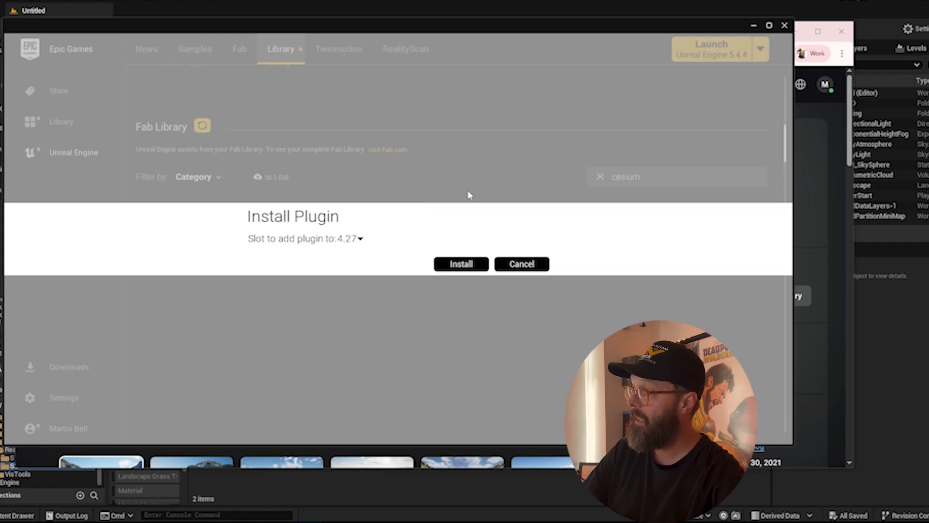
left_click(521, 263)
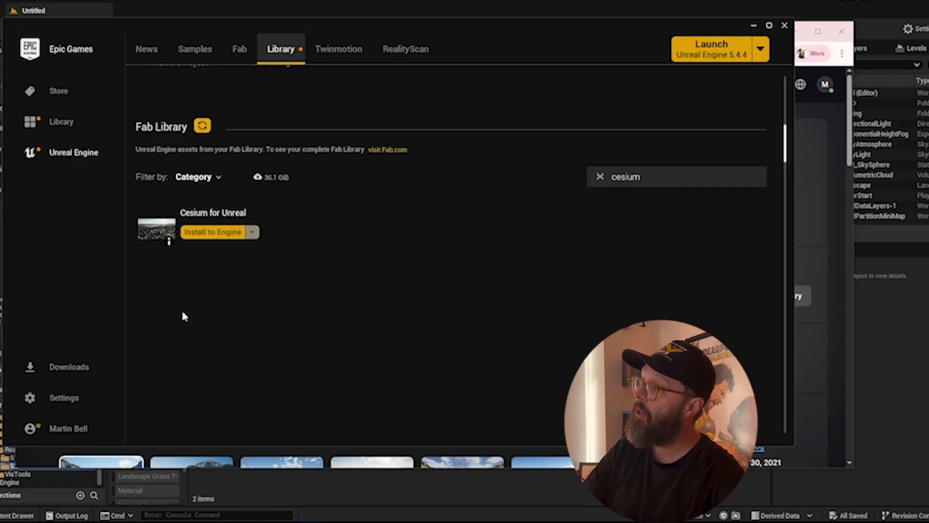
- Return to the Unreal editor and look up Cesium for Unreal in the plugin list to check that it is enabled
left_click(756, 27)
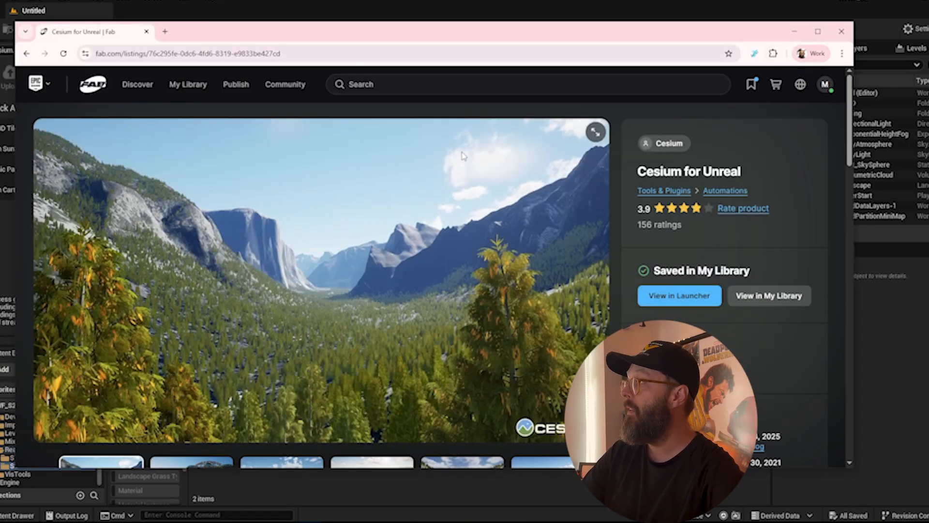
left_click(793, 33)
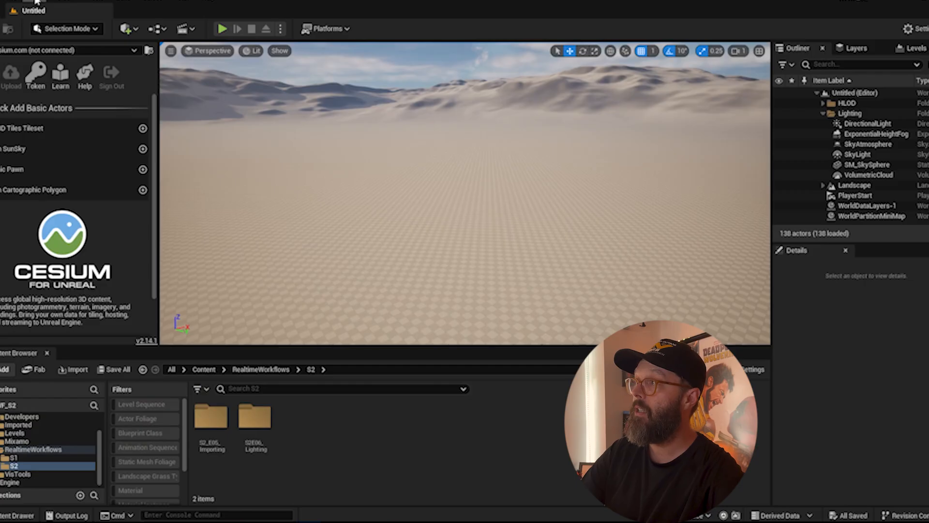
left_click(36, 2)
left_click(83, 174)
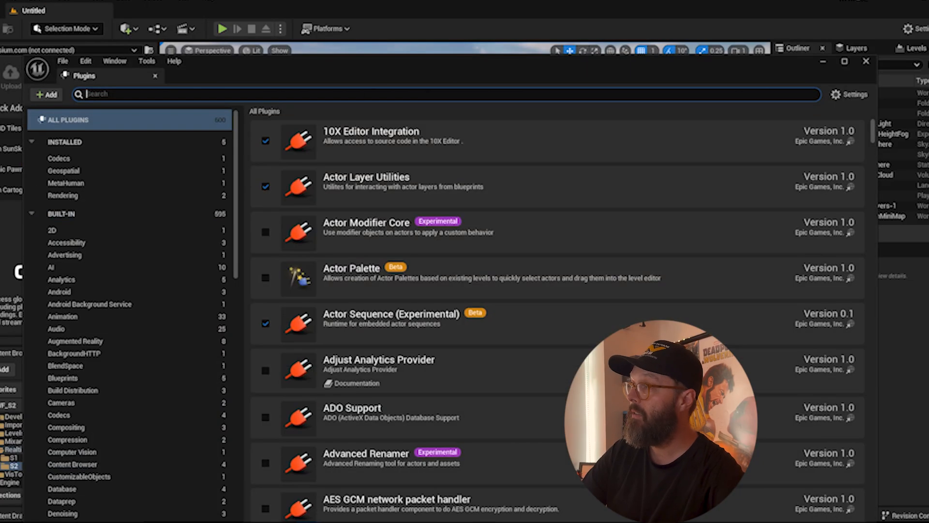
type("cesiu")
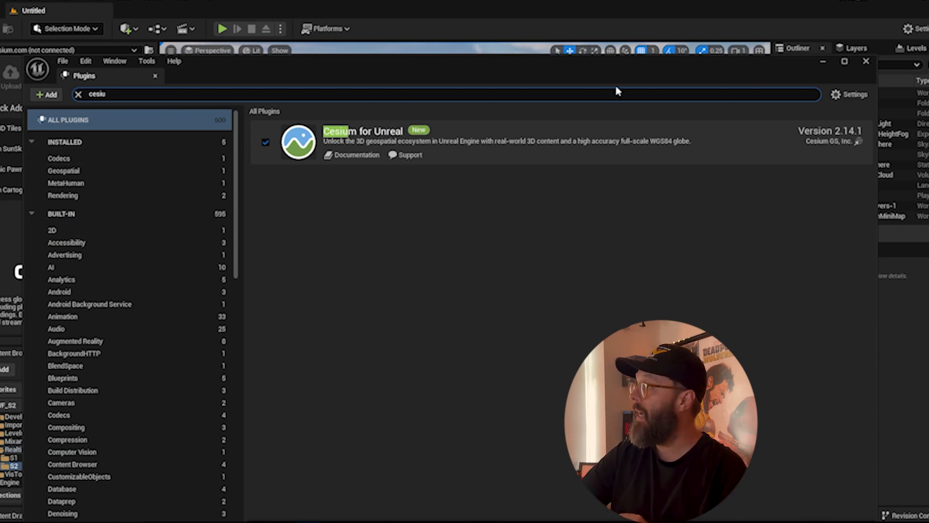
left_click(865, 62)
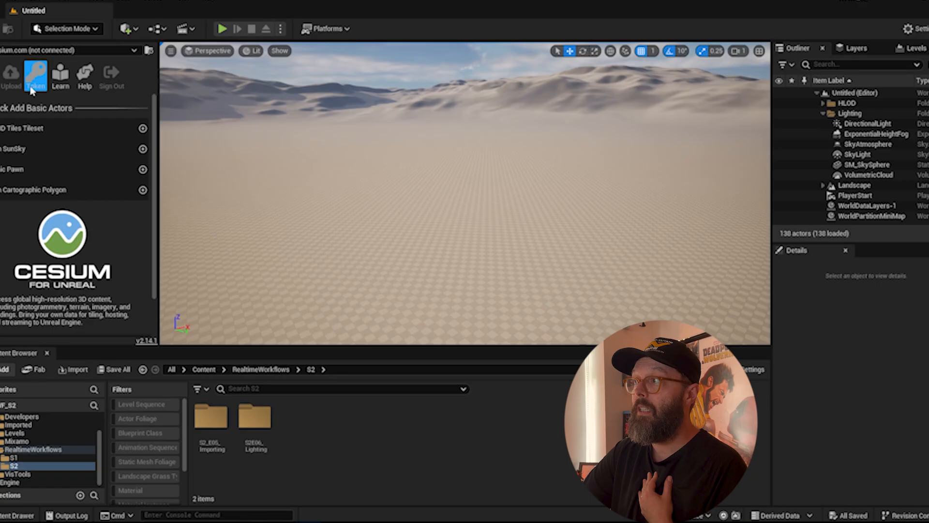
- Connect the project to Cesium ion by signing in with Epic Games and allowing the requested permissions
scroll(60, 310, "down", 2)
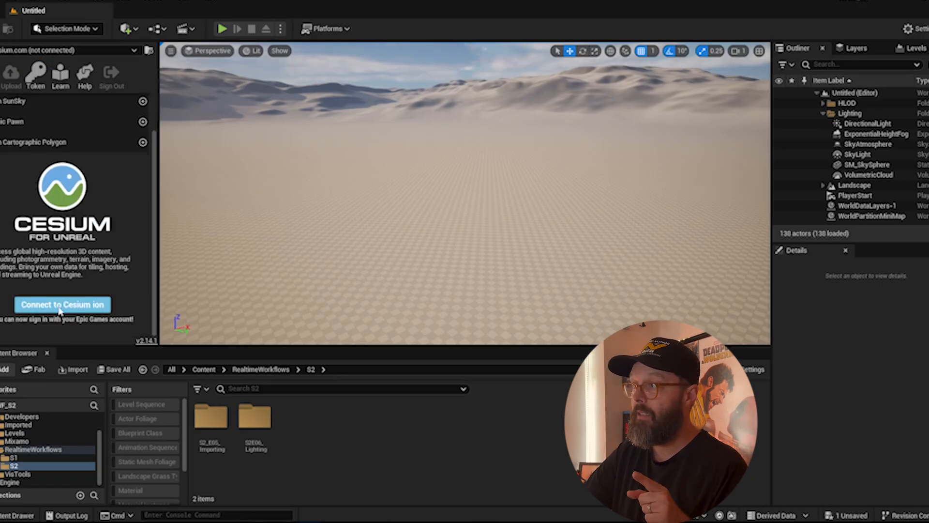
left_click(53, 307)
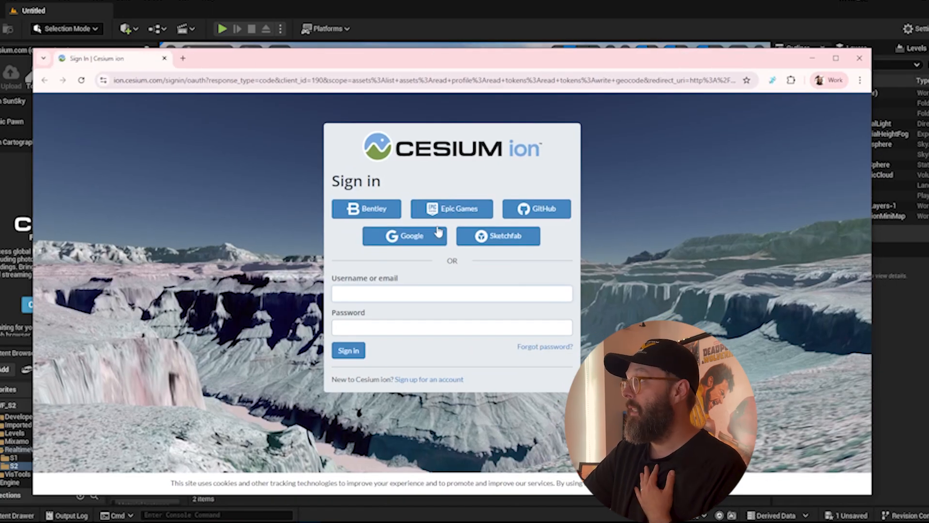
left_click(450, 212)
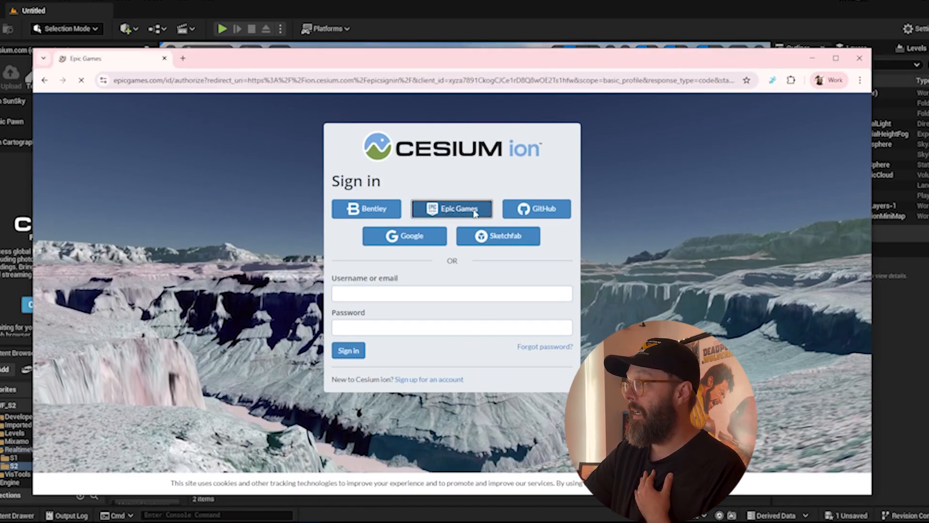
left_click_drag(738, 64, 705, 65)
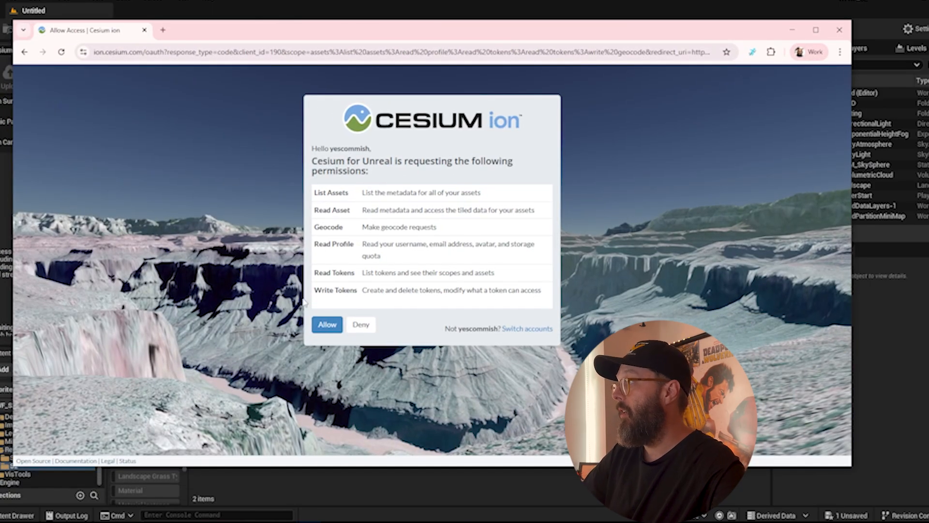
left_click(327, 324)
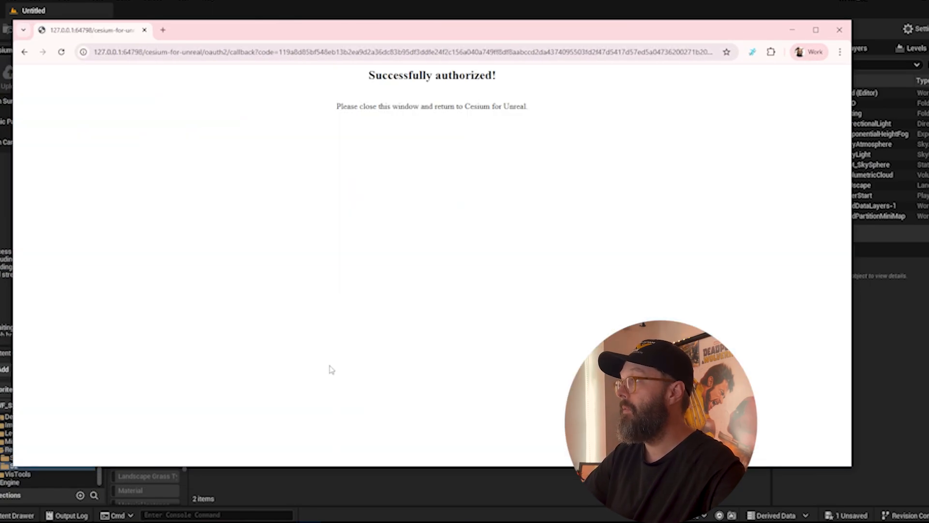
left_click(839, 29)
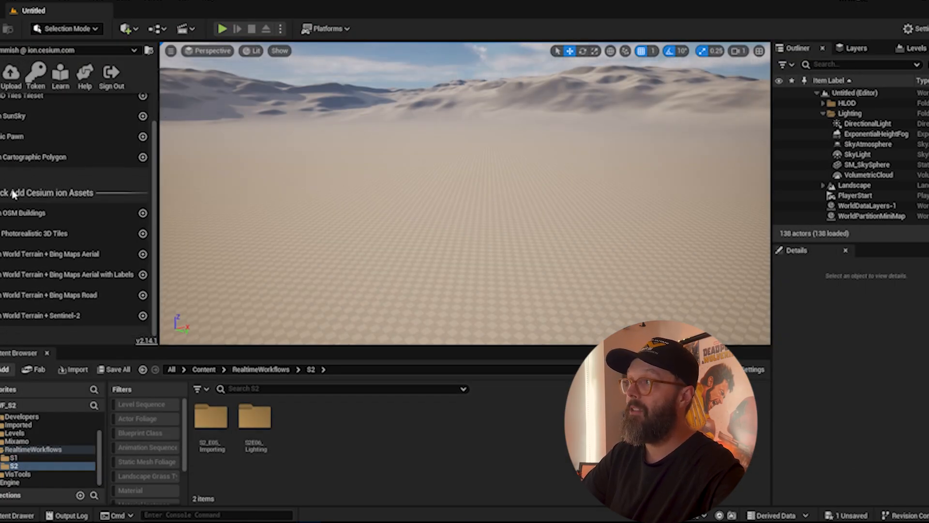
- Create a new level from the Empty Level template
left_click(29, 2)
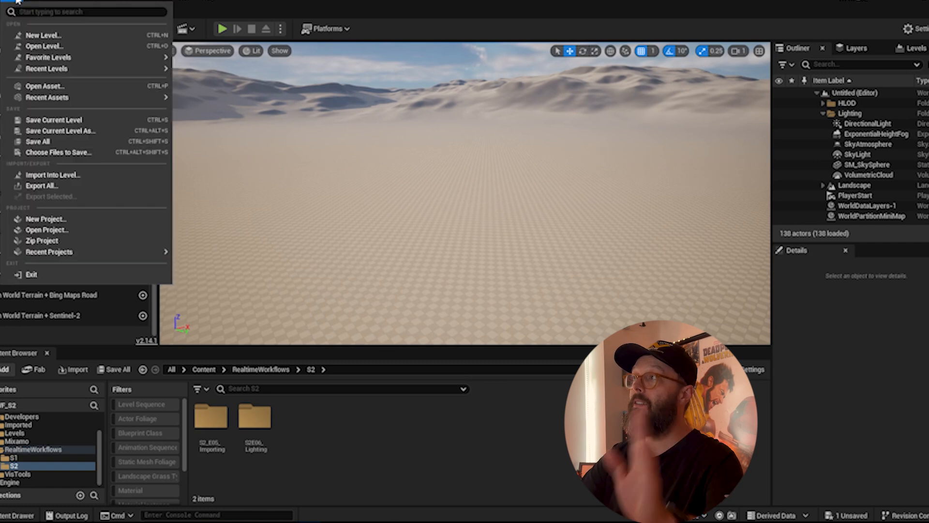
left_click(48, 34)
left_click(543, 195)
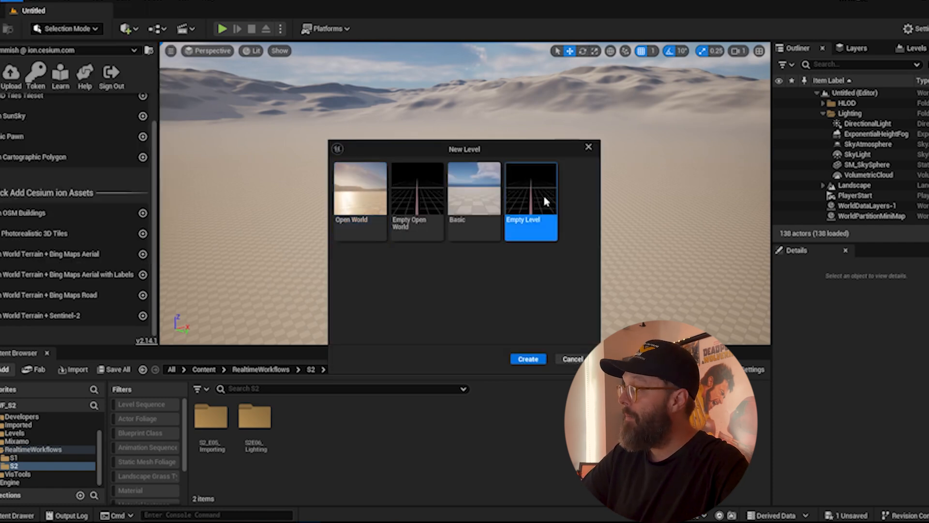
left_click(528, 359)
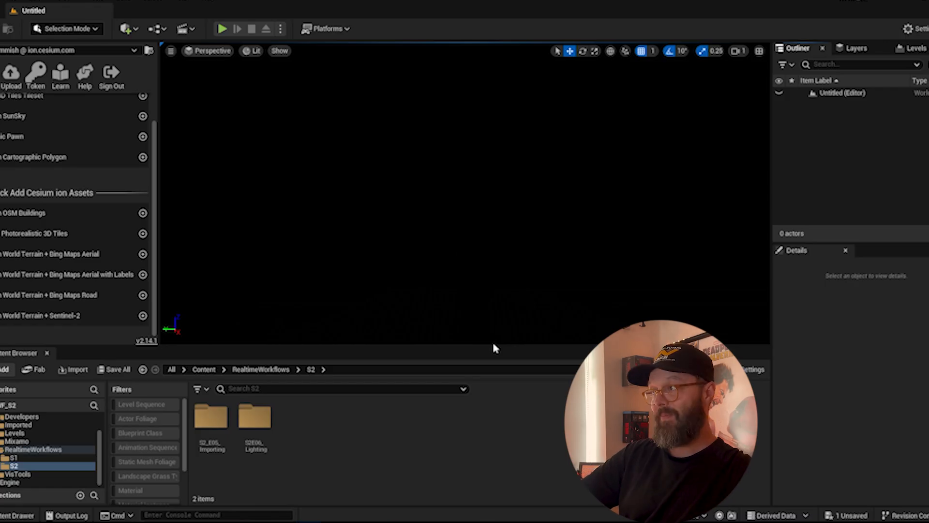
scroll(96, 203, "up", 2)
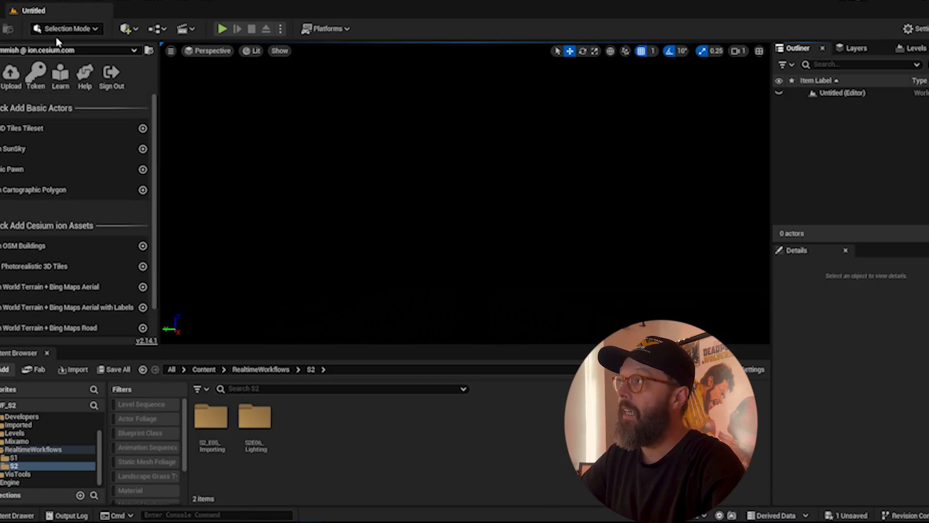
left_click(64, 2)
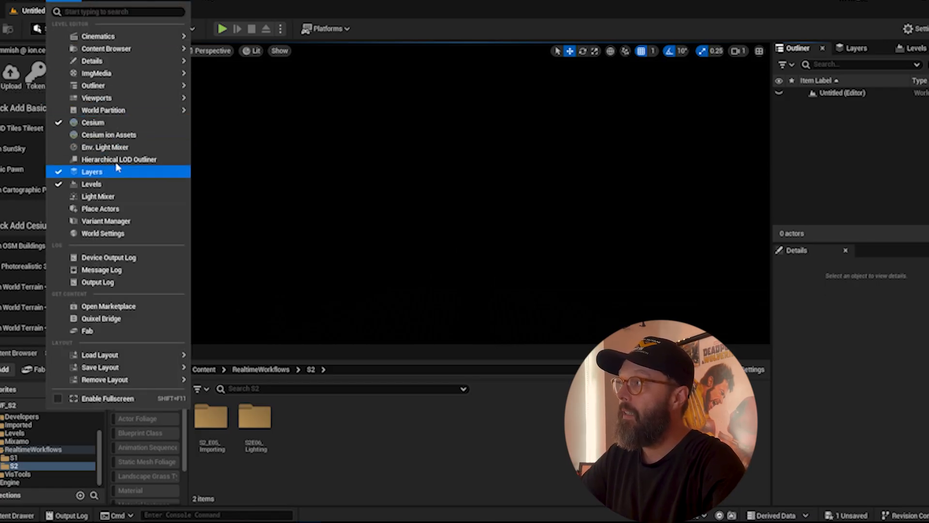
left_click(308, 60)
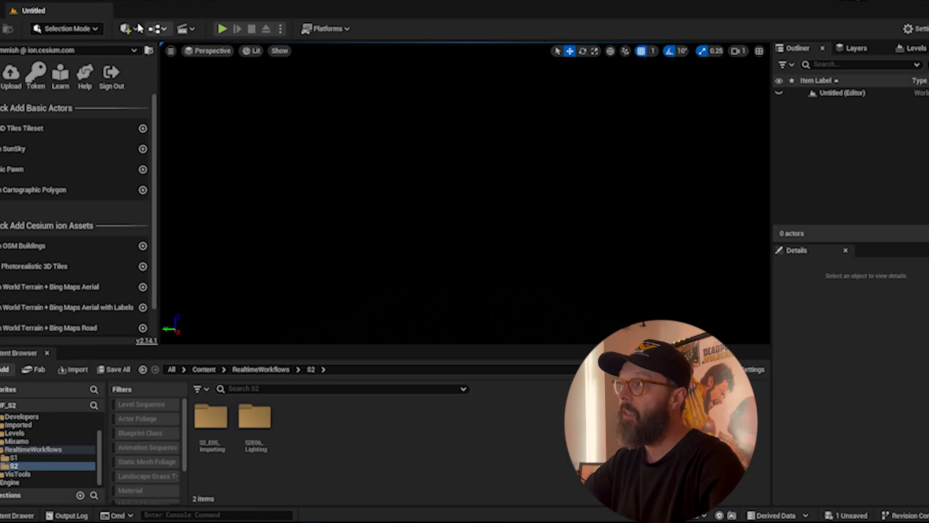
- Add a 3D Tiles Tileset and a Cesium SunSky to the empty level
left_click(142, 128)
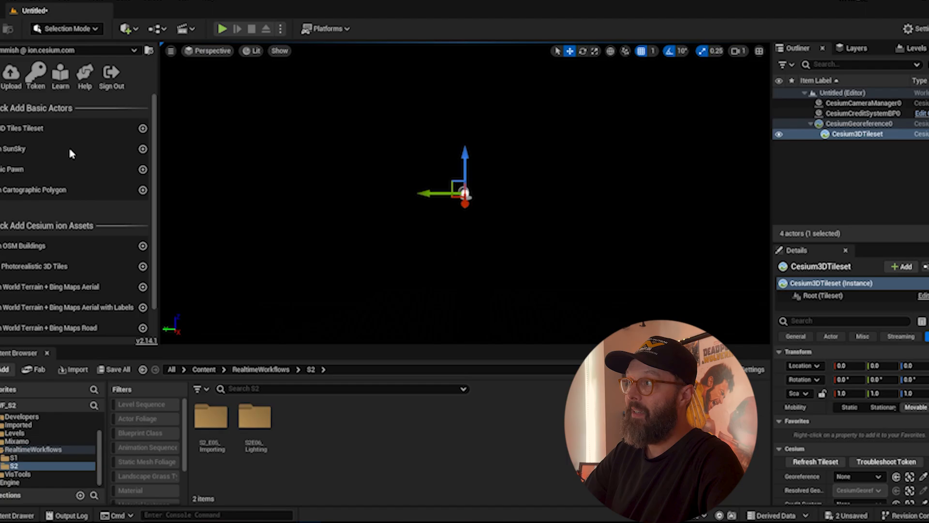
left_click(142, 149)
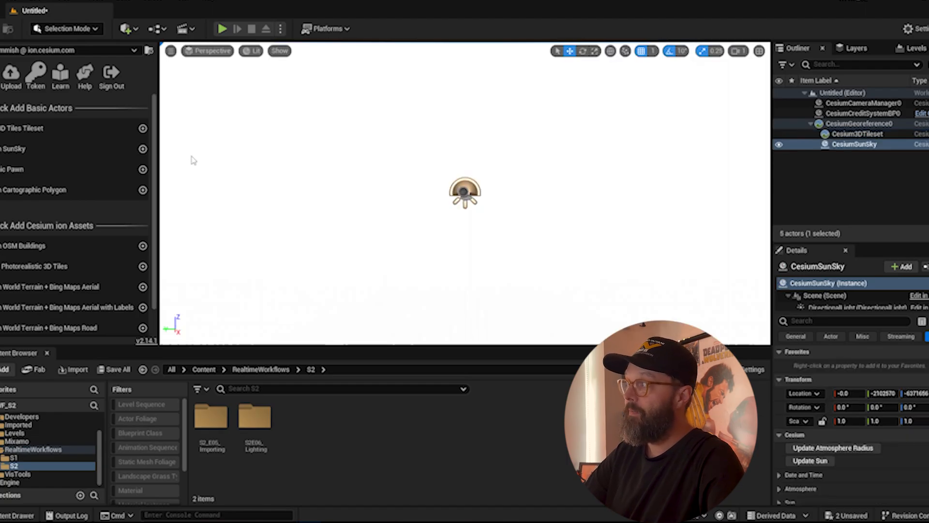
right_click_drag(303, 184, 418, 146)
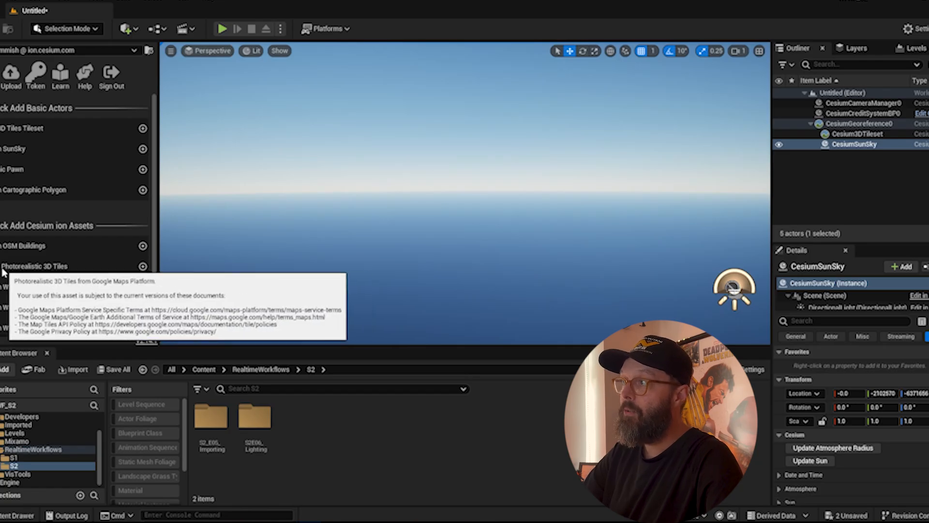
- Add Google Photorealistic 3D Tiles to the level, creating a new project default token with the suggested name
left_click(142, 267)
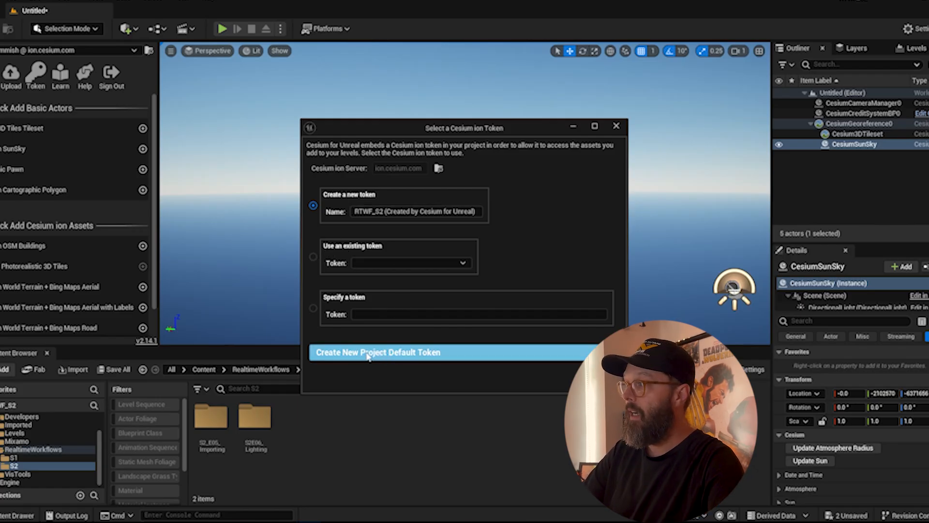
left_click(395, 357)
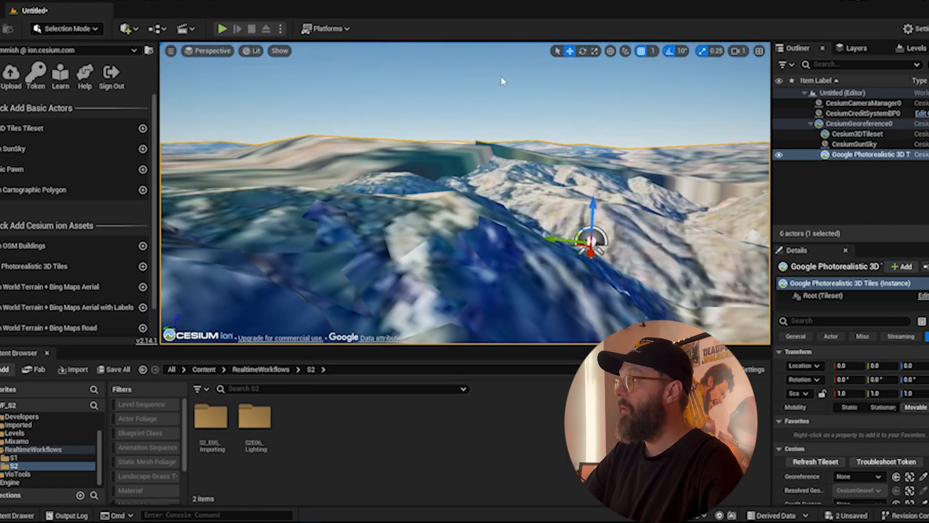
- Raise the viewport camera speed to 32 and fly over the photorealistic terrain to inspect it
right_click_drag(355, 142, 498, 140)
right_click_drag(419, 114, 360, 151)
mouse_move(293, 211)
right_mouse_down()
mouse_move(288, 115)
mouse_move(263, 216)
mouse_move(310, 208)
right_mouse_up()
right_click_drag(673, 94, 699, 85)
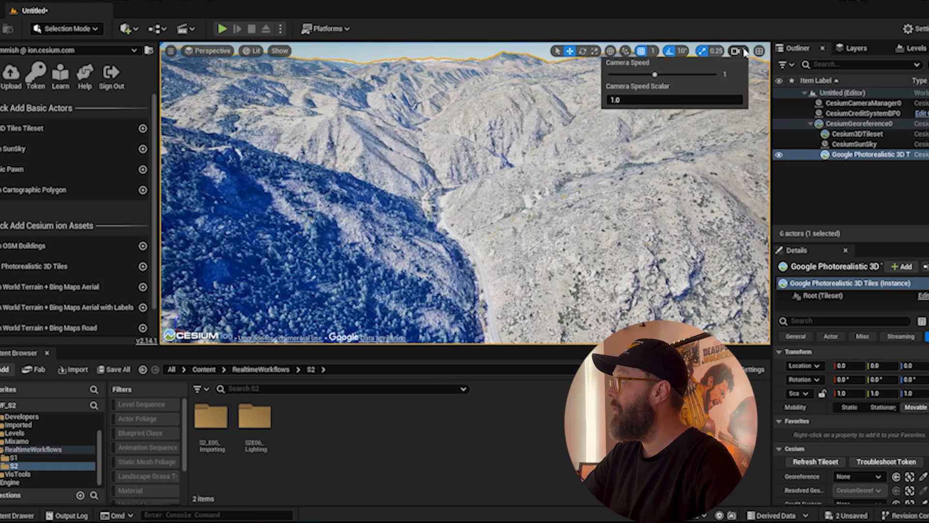
key("w")
right_click_drag(465, 194, 448, 174)
key("w")
key("w")
key("w")
key("e")
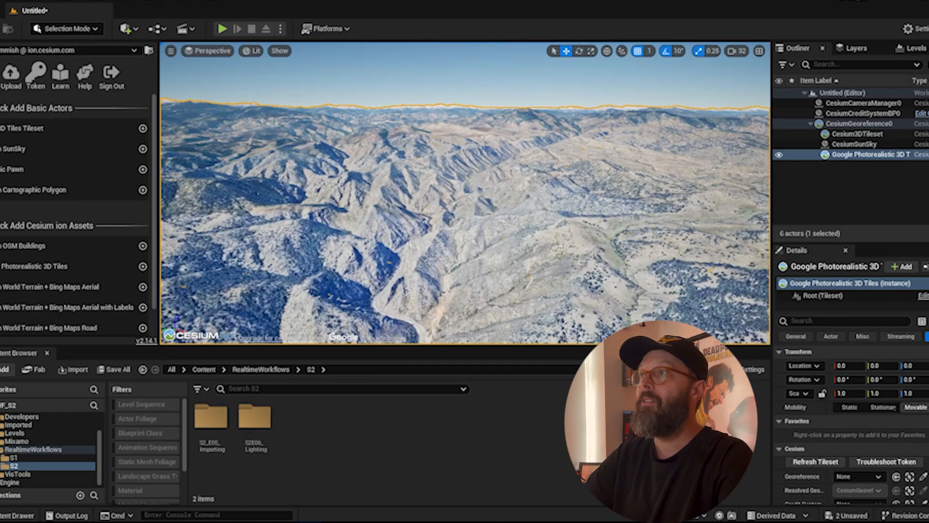
- Switch to Google Maps in the browser and search for London
left_click_drag(0, 116, 702, 45)
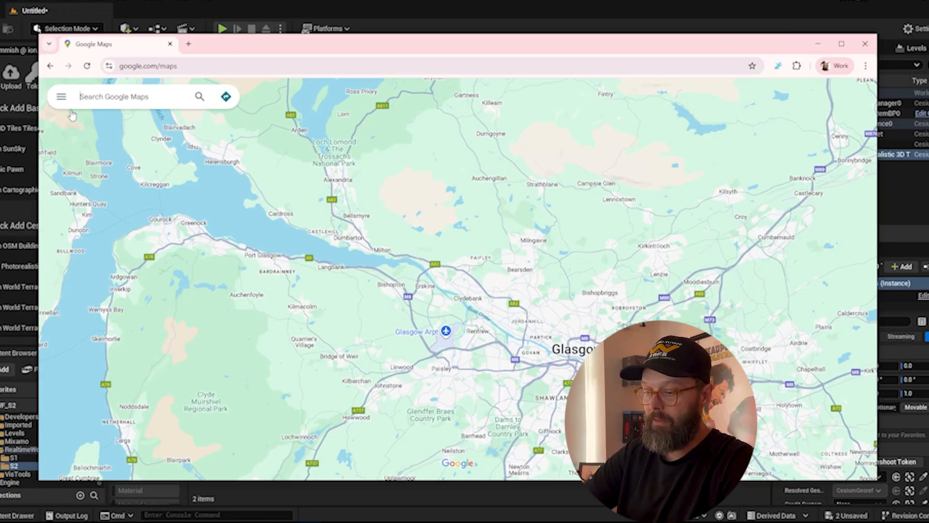
type("london")
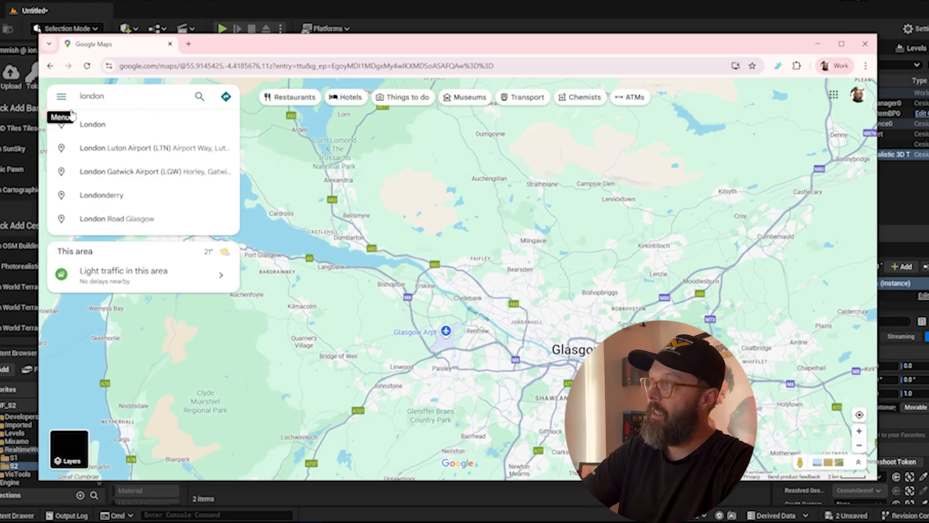
key("Return")
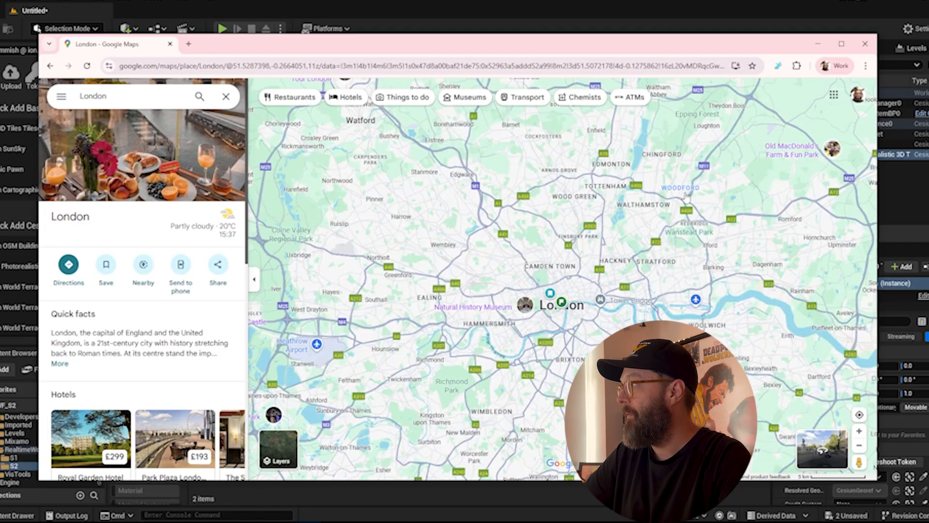
- Zoom into central London on the map and pick a point just northeast of St. Paul's Cathedral to read its coordinates
left_click(859, 430)
left_click(859, 430)
left_click(859, 430)
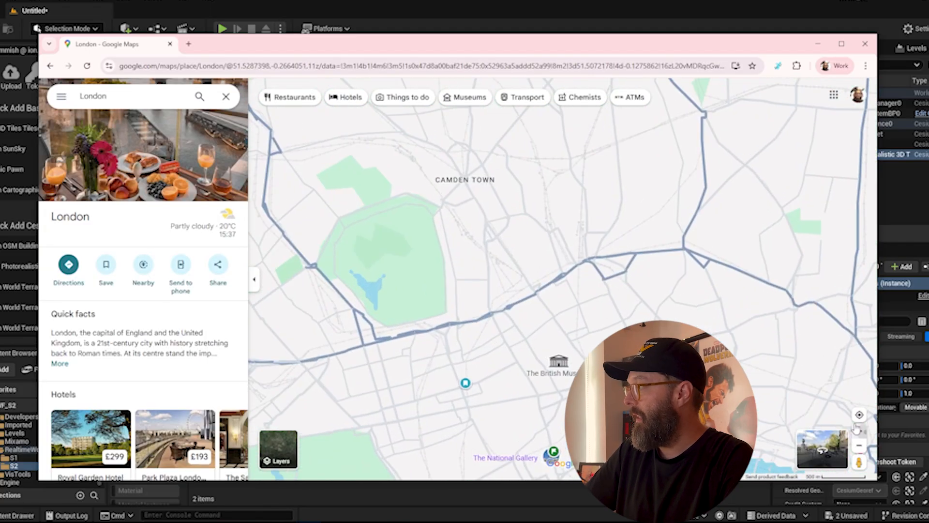
left_click_drag(611, 350, 506, 218)
left_click(859, 431)
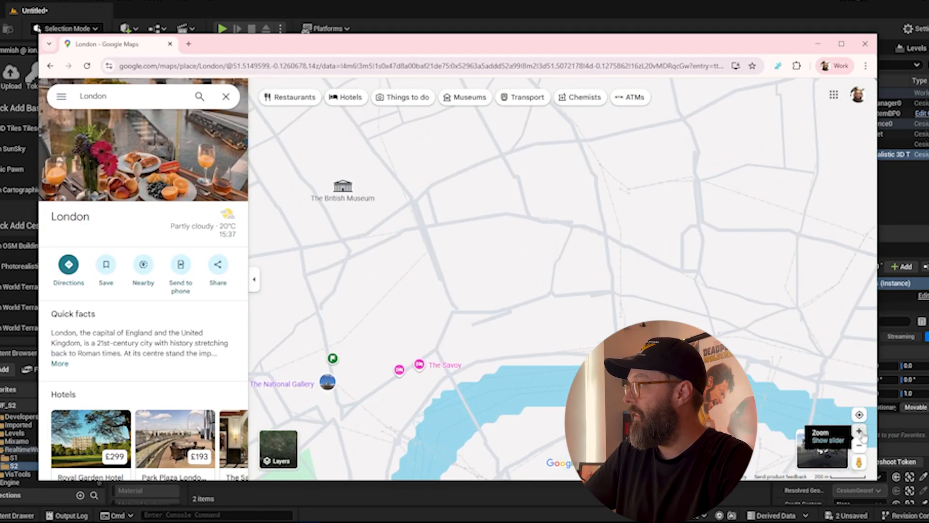
left_click_drag(444, 411, 271, 350)
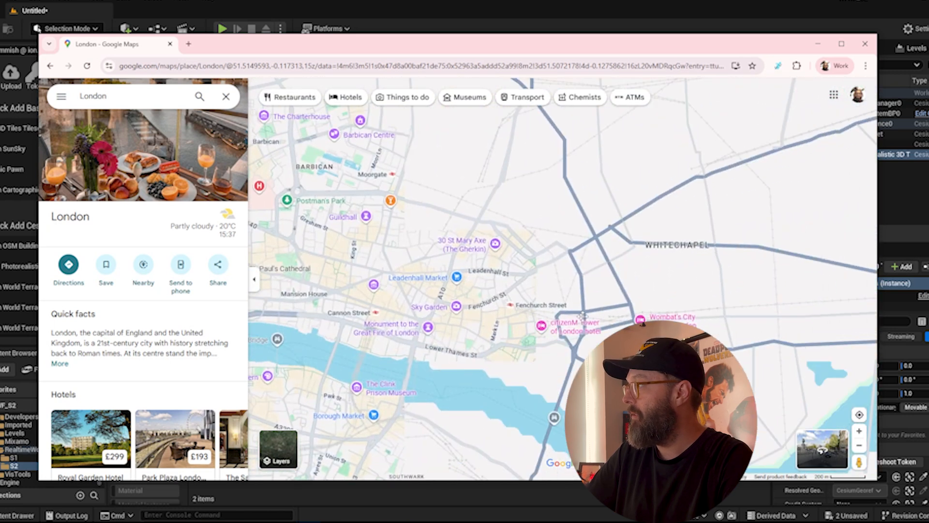
left_click_drag(338, 254, 519, 267)
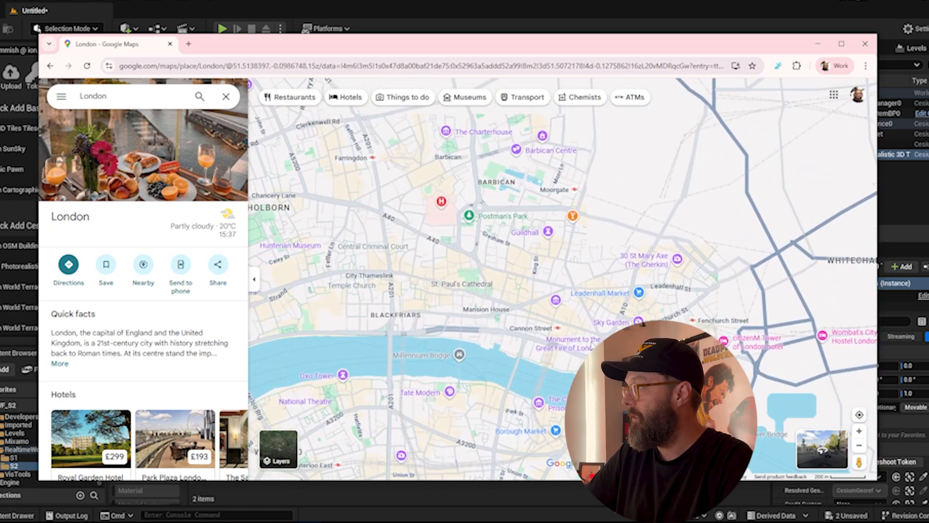
left_click(516, 272)
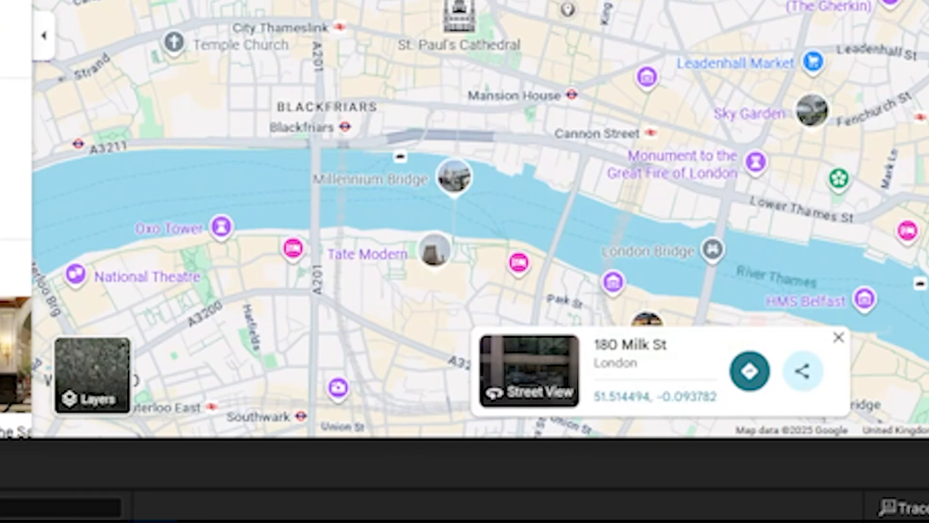
- Switch back to Unreal Editor and set the origin latitude of the CesiumGeoreference actor to 51.514494
left_click_drag(605, 41, 0, 66)
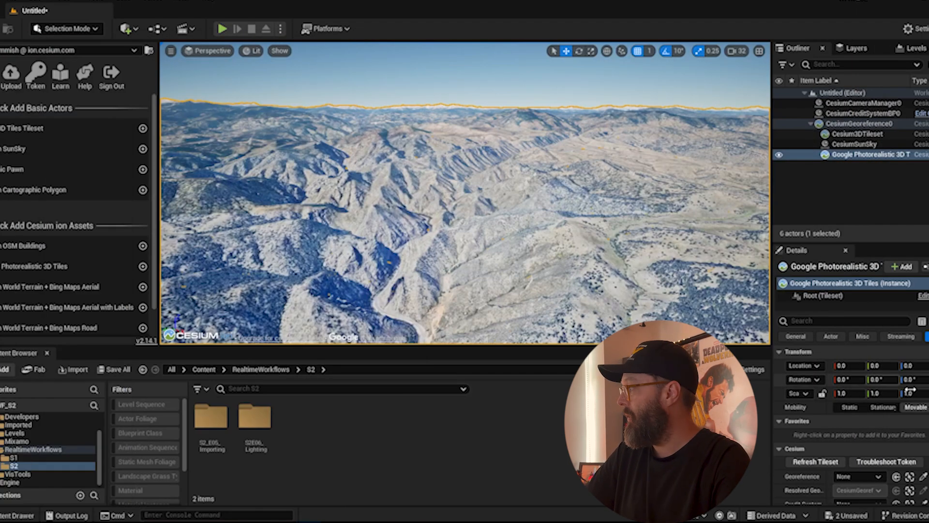
scroll(910, 397, "down", 7)
scroll(910, 398, "up", 7)
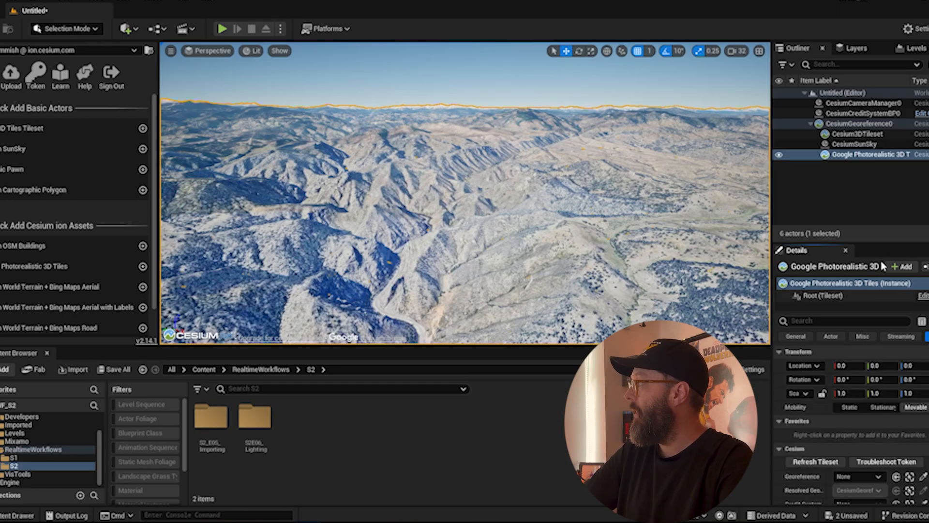
left_click(866, 124)
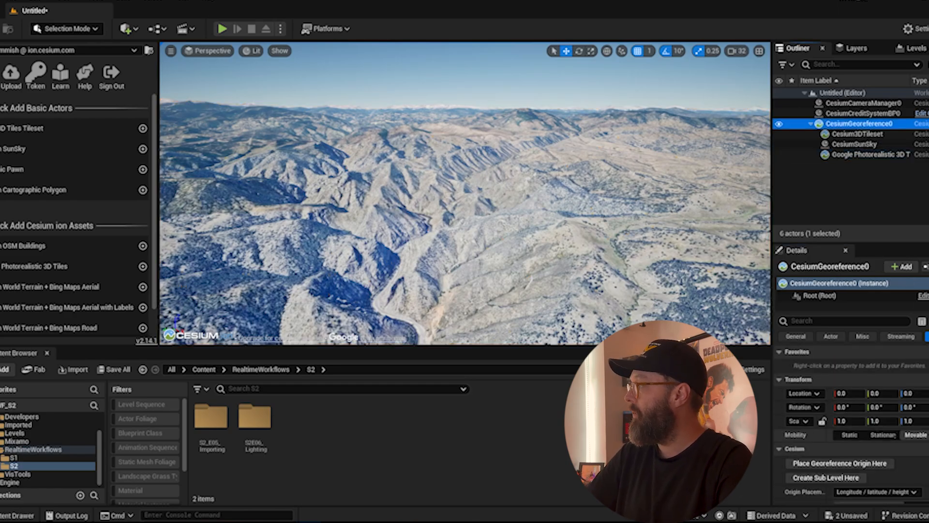
scroll(894, 435, "down", 3)
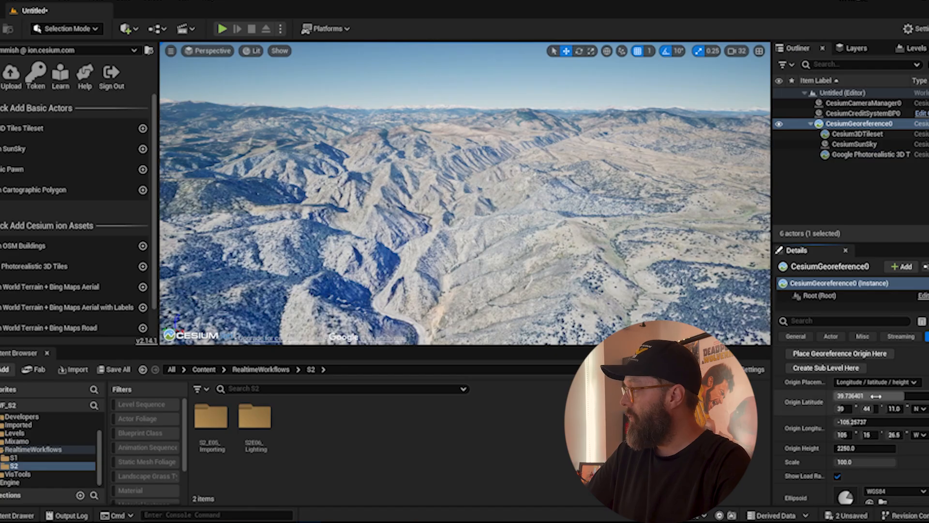
left_click(870, 395)
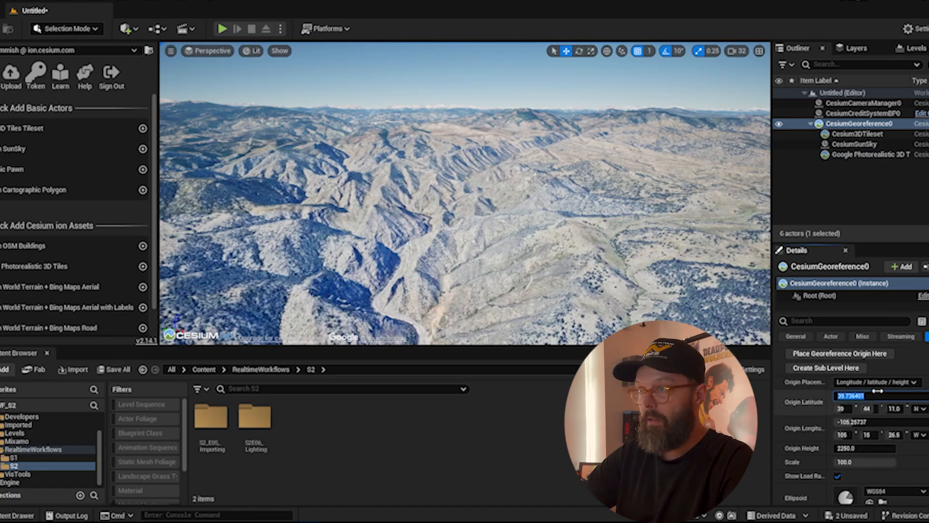
type("51.514494")
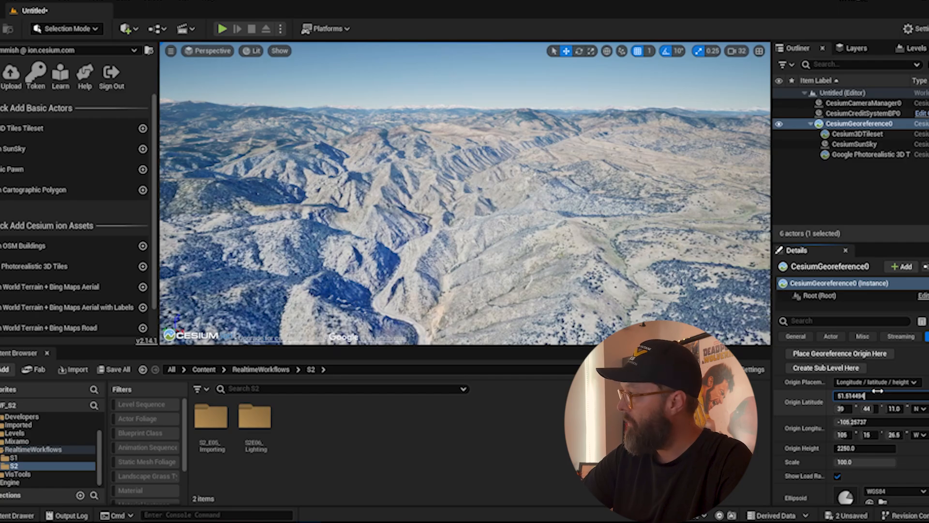
key("Return")
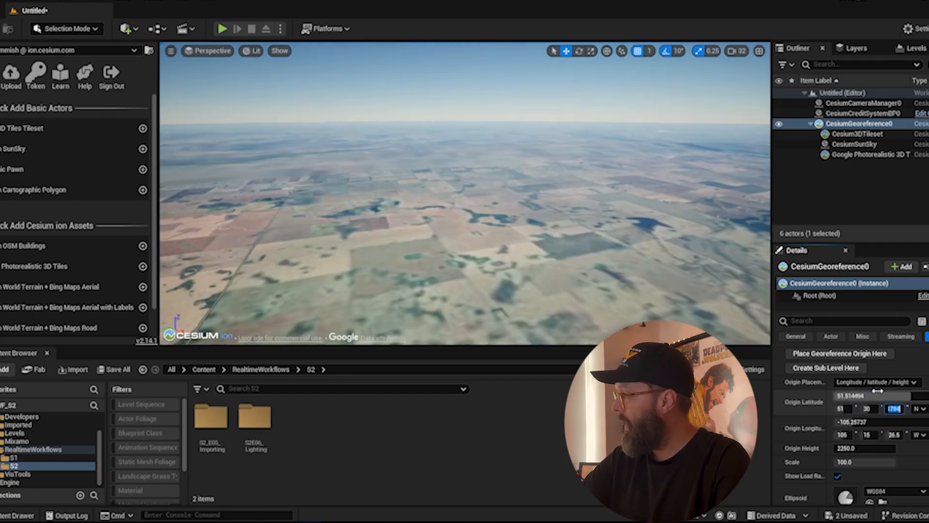
- Set the origin longitude of the CesiumGeoreference actor to -0.093782
key("Tab")
key("Tab")
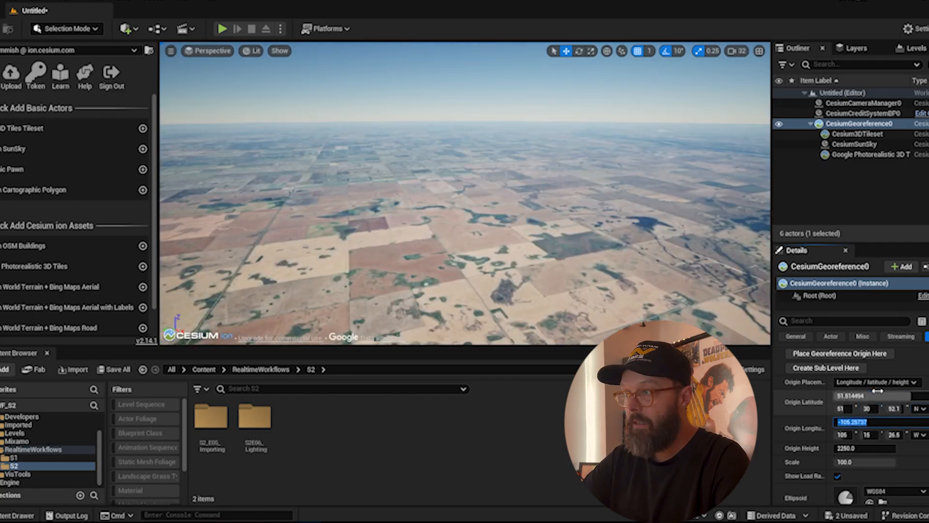
type("-0.093")
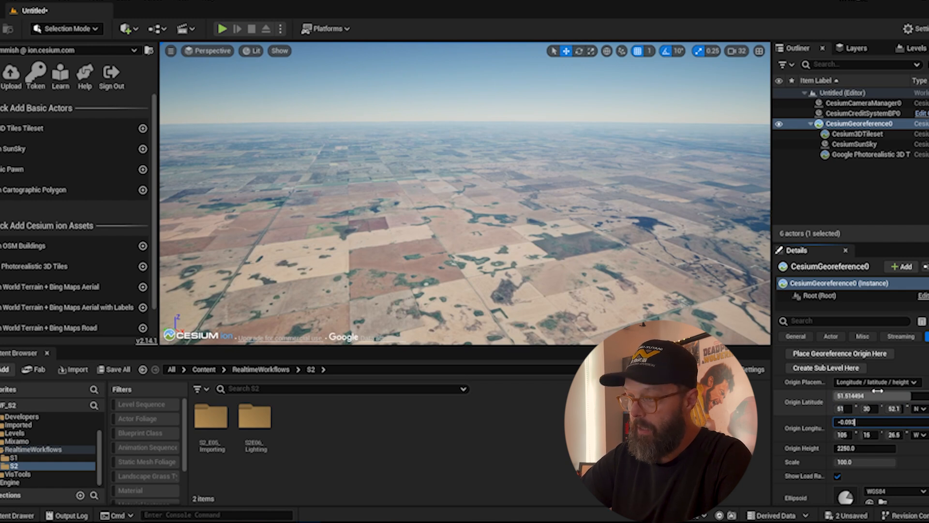
type("78")
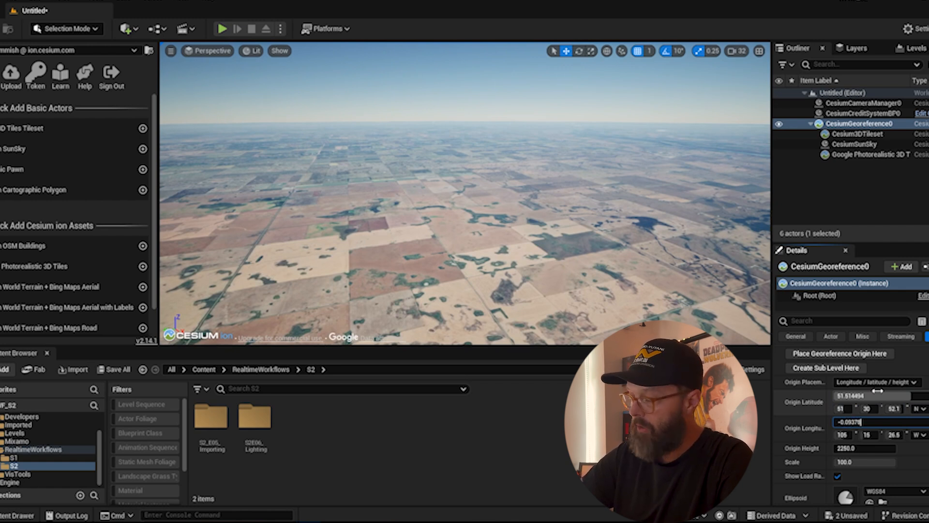
type("2")
key("Return")
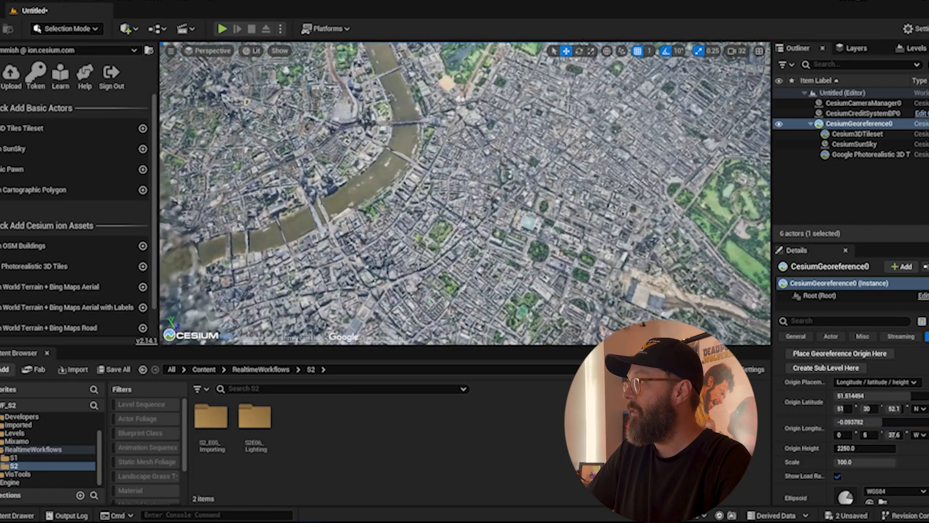
- Fly the viewport over London and the Thames down to street level on the riverside walkway to inspect the photorealistic tiles
right_click_drag(464, 194, 363, 189)
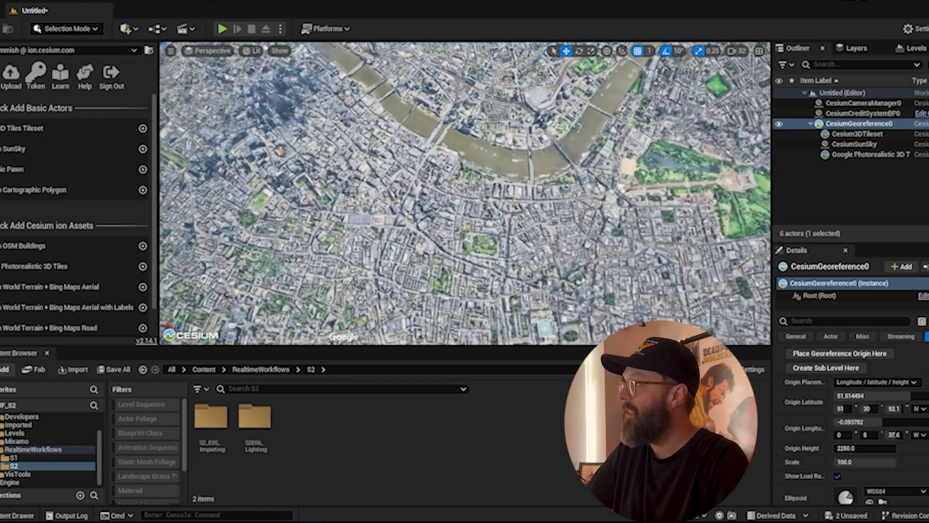
right_click_drag(450, 241, 352, 149)
key("w")
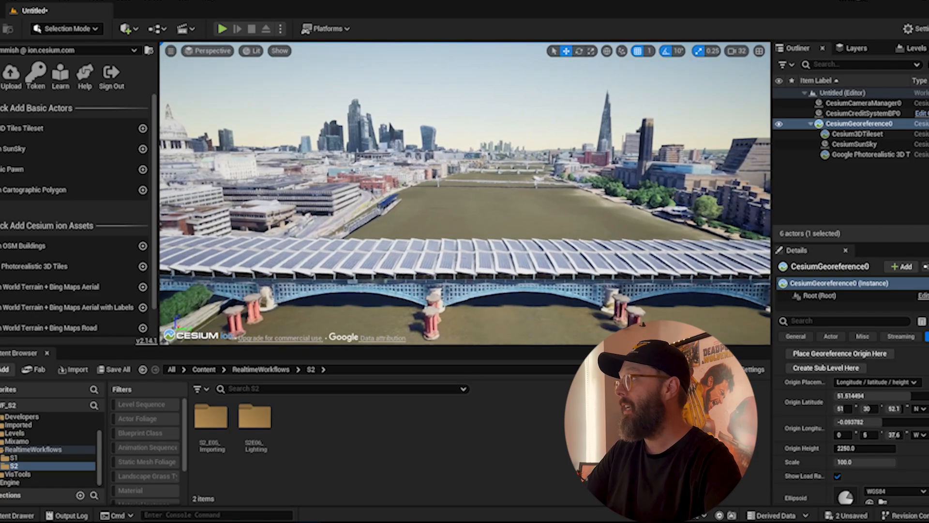
key("w")
right_click_drag(465, 193, 583, 226)
key("e")
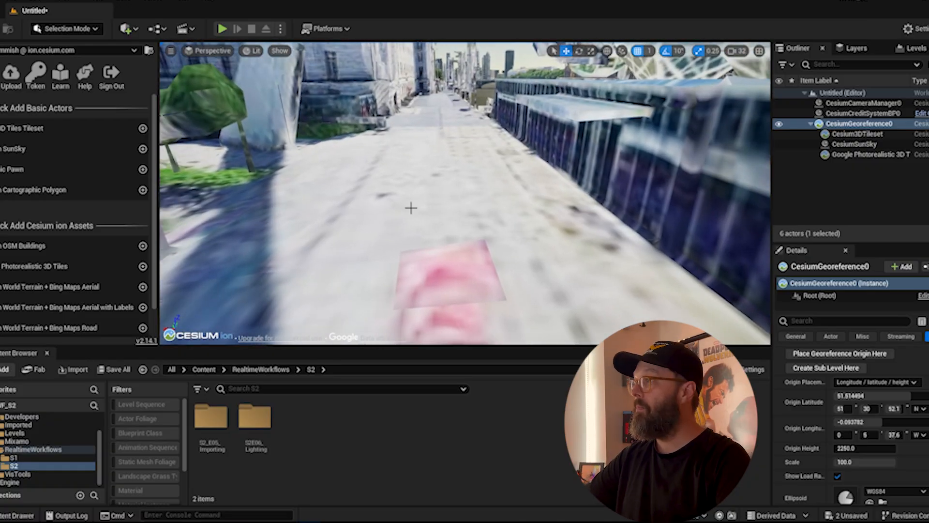
right_click_drag(410, 207, 397, 154)
key("w")
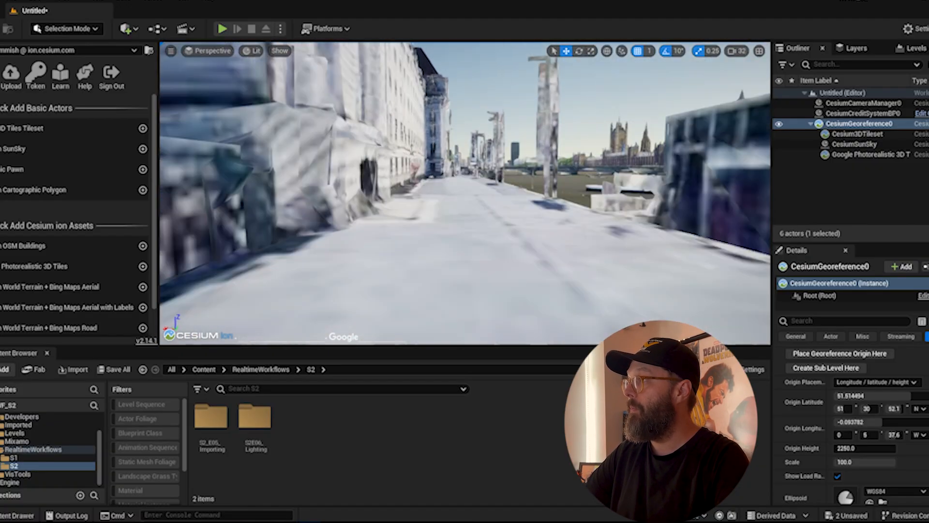
right_click_drag(429, 205, 402, 205)
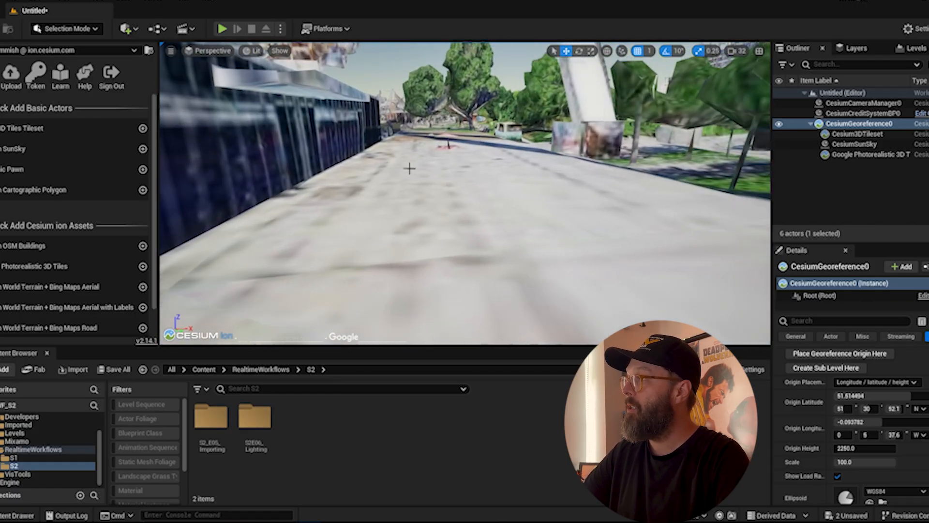
- Place an empty Actor on the riverside walkway and snap the viewport view to it
left_click(126, 29)
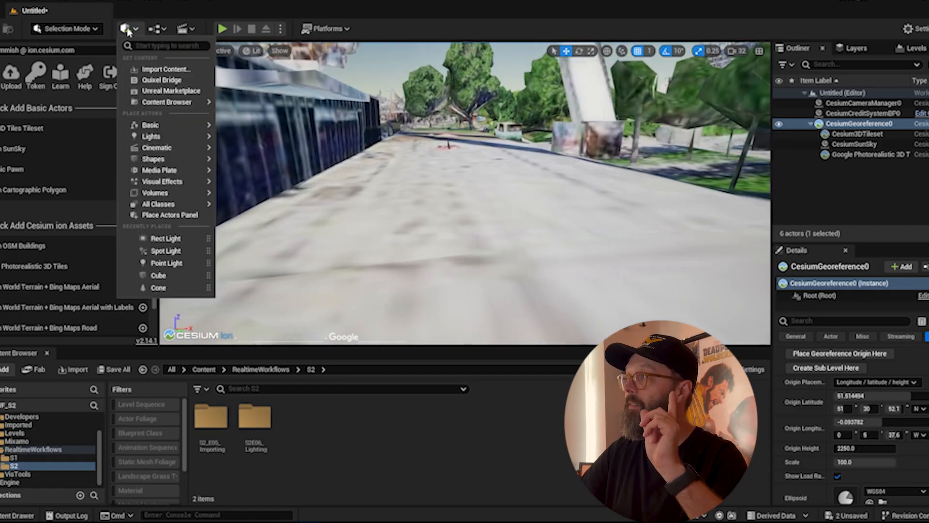
mouse_move(158, 126)
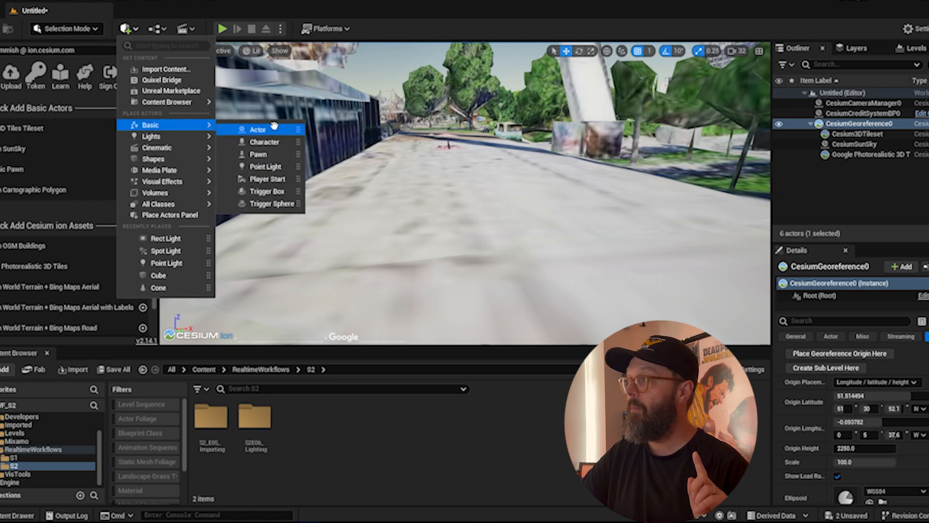
left_click_drag(274, 126, 486, 207)
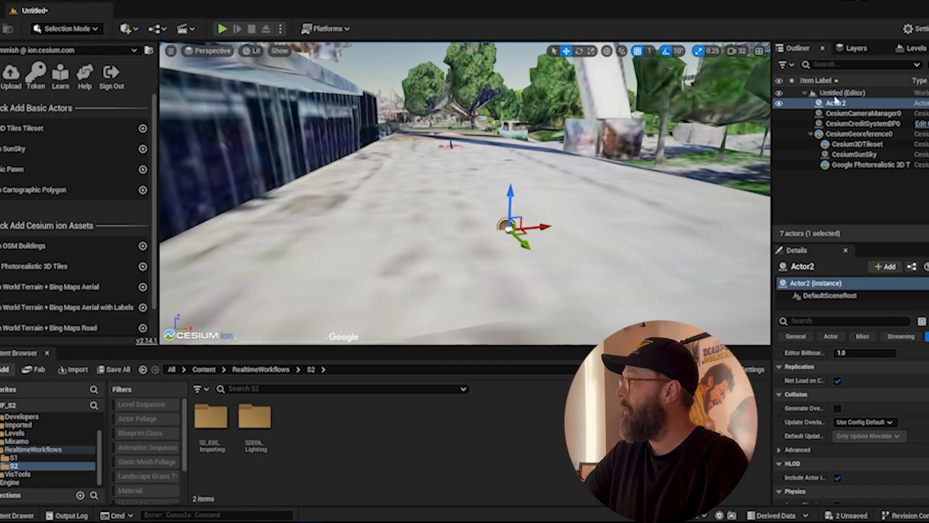
right_click(835, 102)
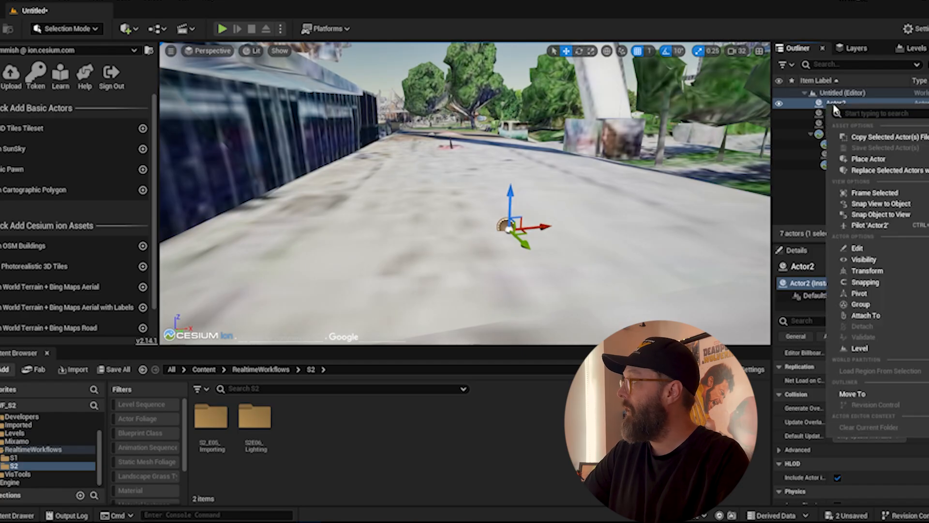
left_click(889, 204)
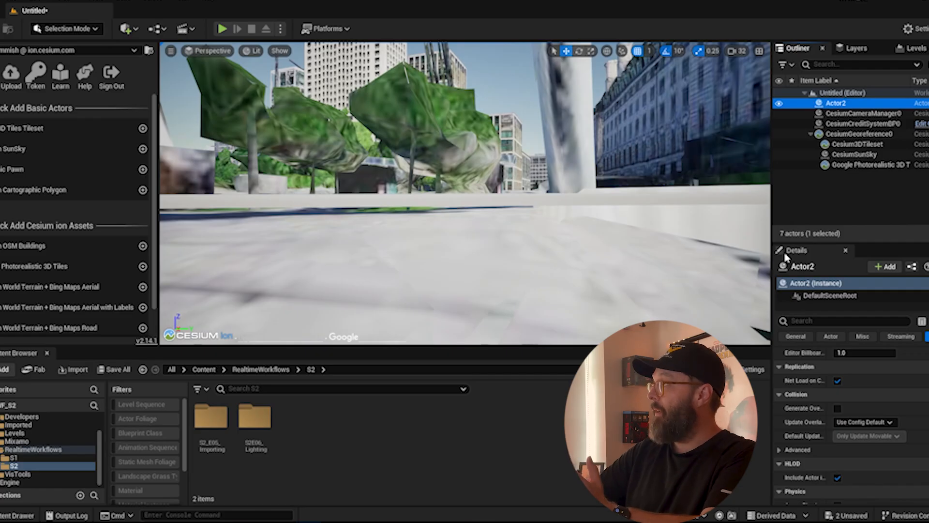
- Place the georeference origin of the CesiumGeoreference actor at the current viewport location
left_click(837, 134)
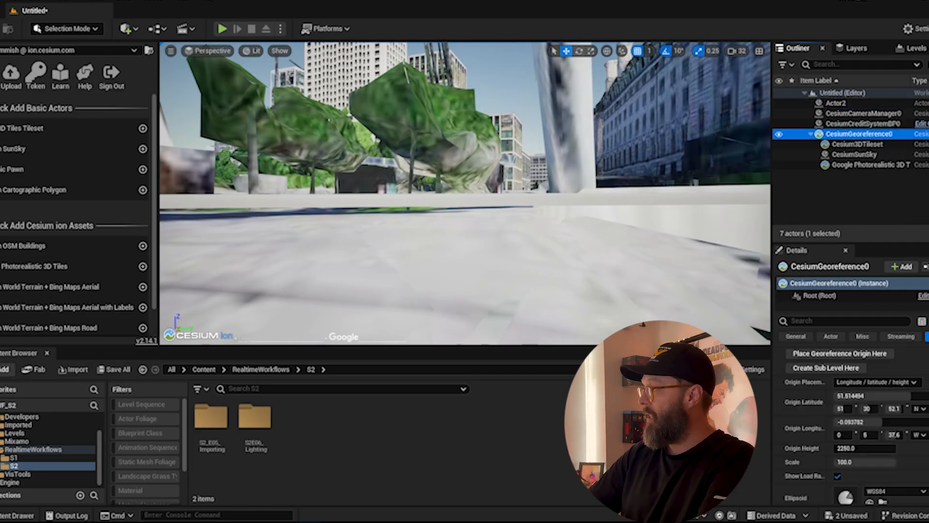
left_click(828, 357)
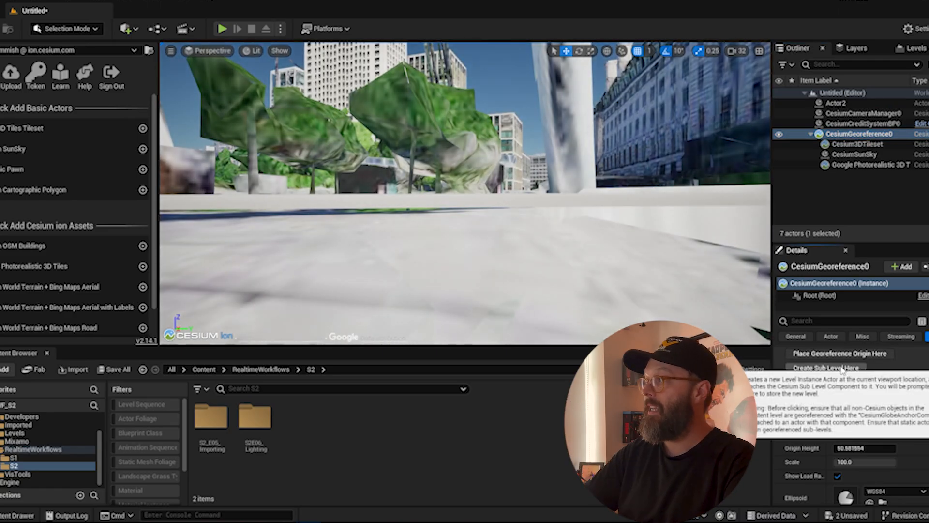
right_click_drag(488, 289, 329, 290)
left_click(508, 267)
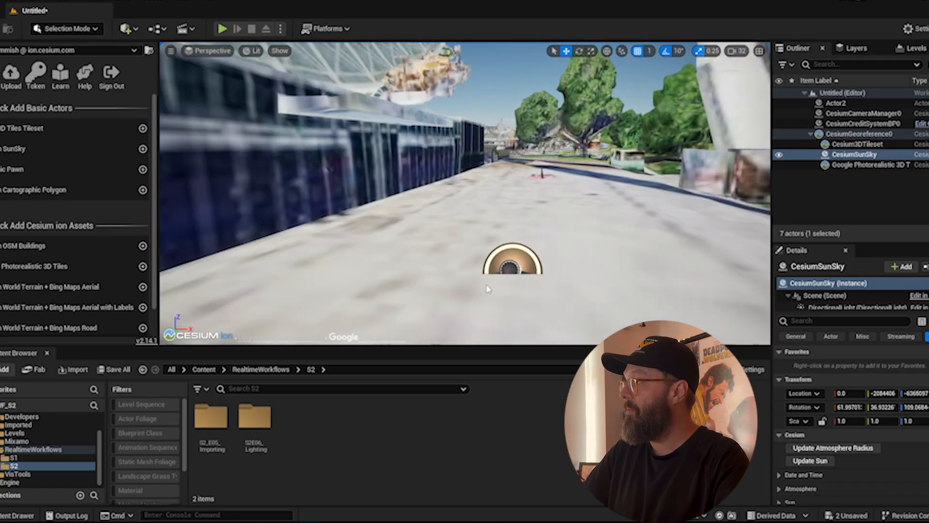
- Frame the placed empty Actor in the viewport and reset its location to 0, 0, 0
left_click(836, 103)
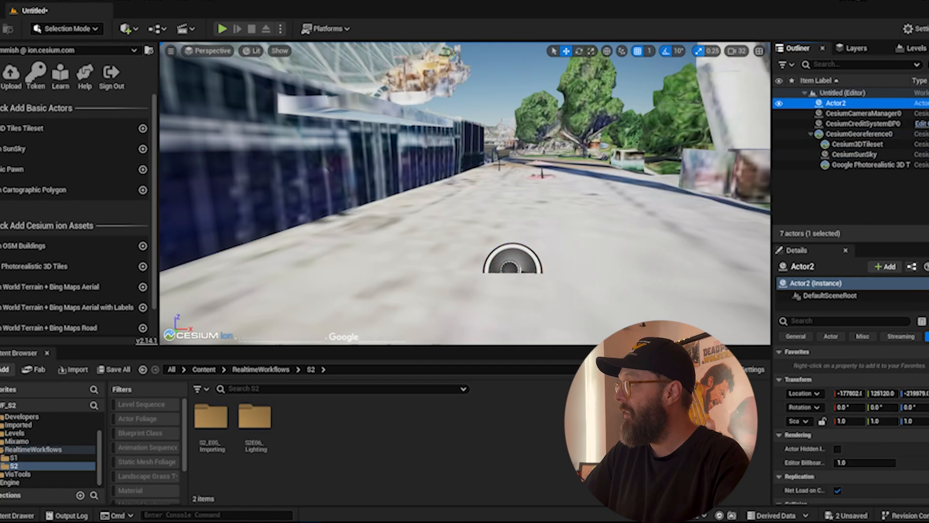
key("f")
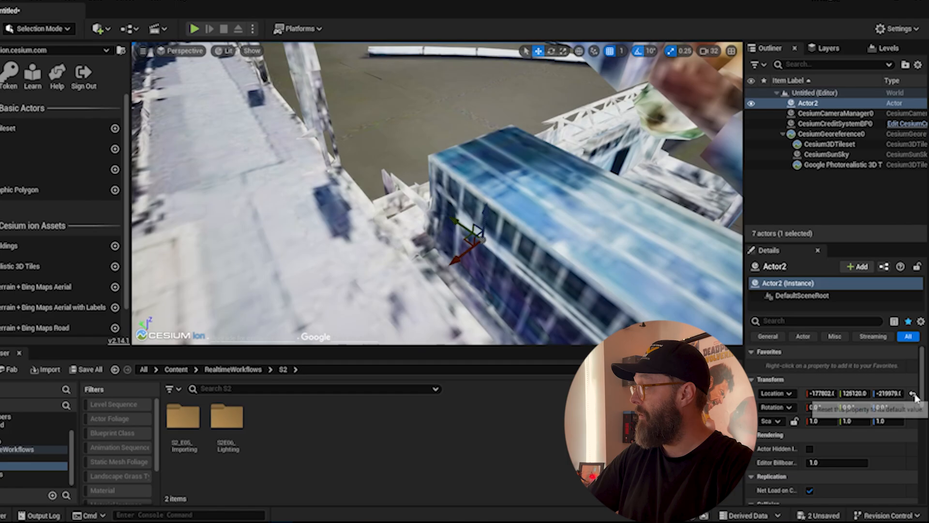
left_click(913, 394)
right_click_drag(264, 207, 348, 237)
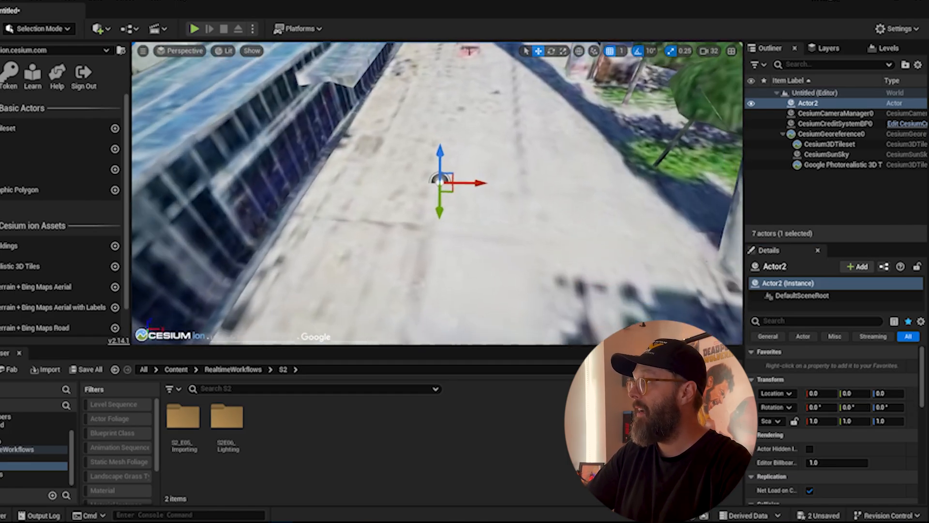
scroll(361, 183, "up", 2)
scroll(360, 183, "down", 3)
mouse_move(361, 183)
right_mouse_down()
mouse_move(357, 213)
mouse_move(362, 195)
right_mouse_up()
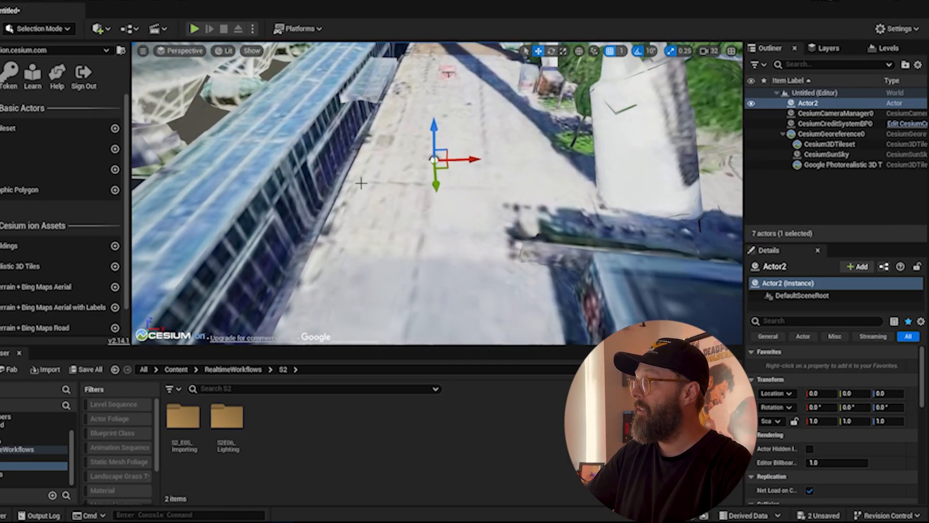
scroll(361, 183, "up", 3)
scroll(465, 208, "down", 6)
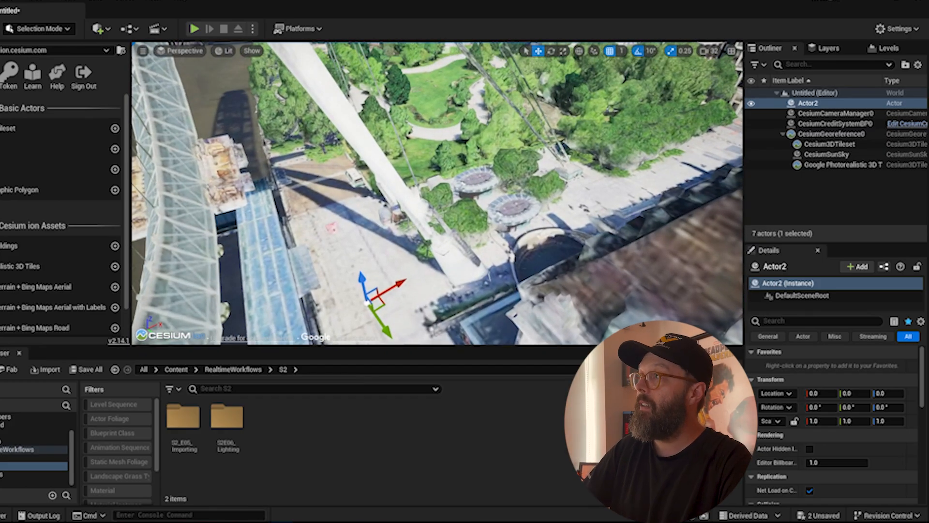
- Save the current level as London_Cesium in the RealtimeWorkflows/S2/S2_E07_Cesium folder
left_click(5, 1)
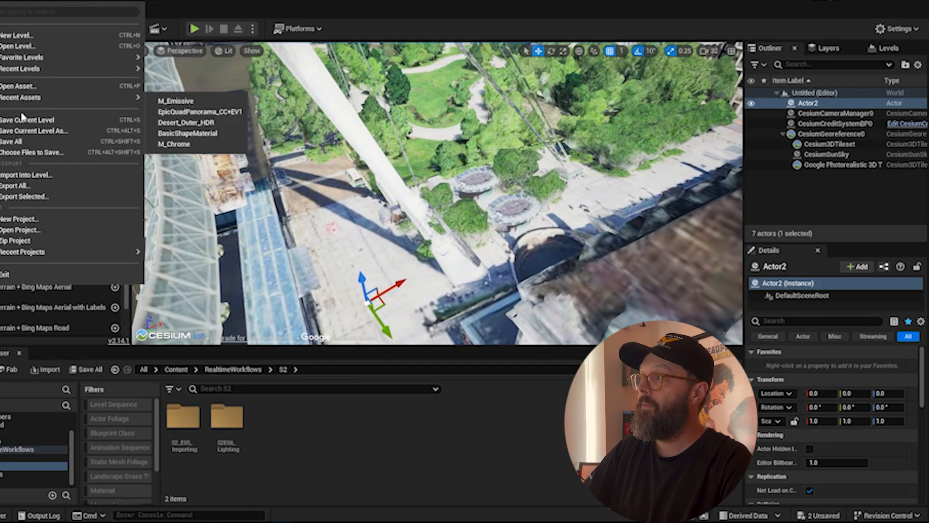
left_click(38, 133)
type("Lo")
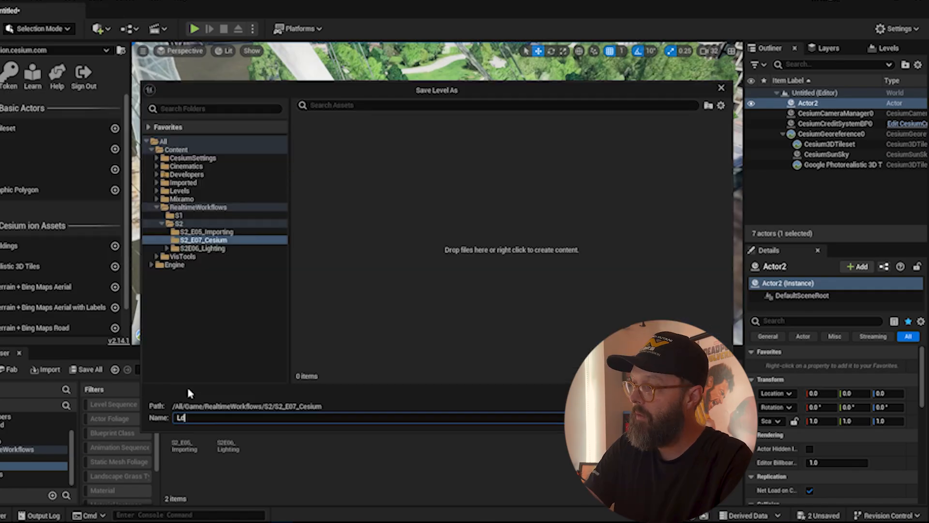
type("on")
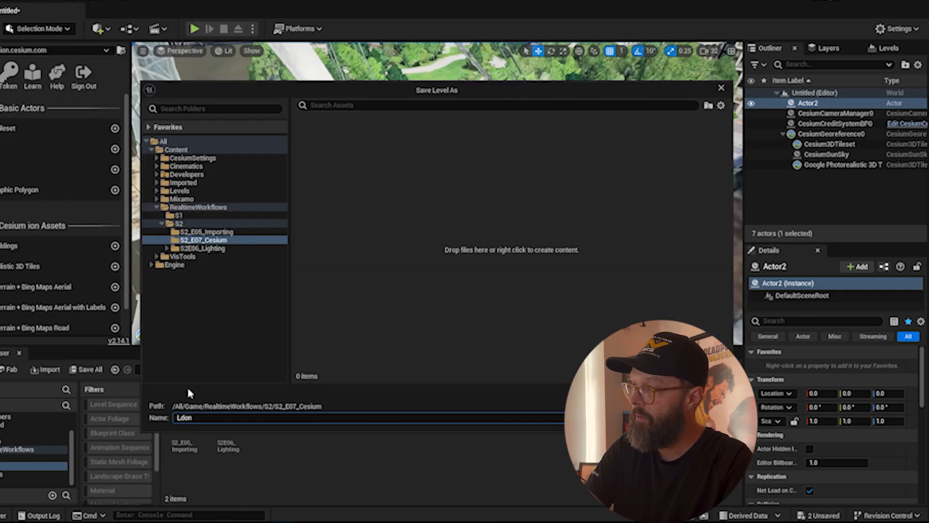
key("BackSpace")
key("BackSpace")
key("BackSpace")
type("ond")
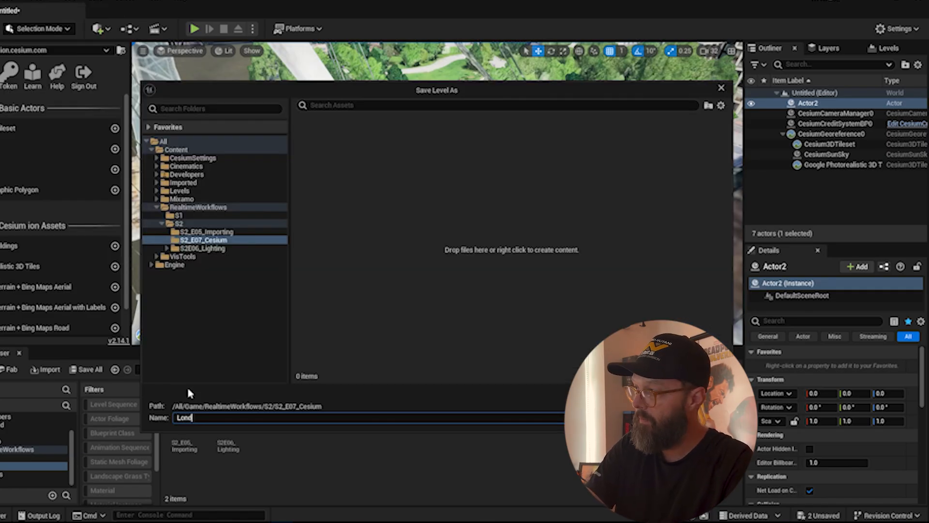
type("on_Cesium")
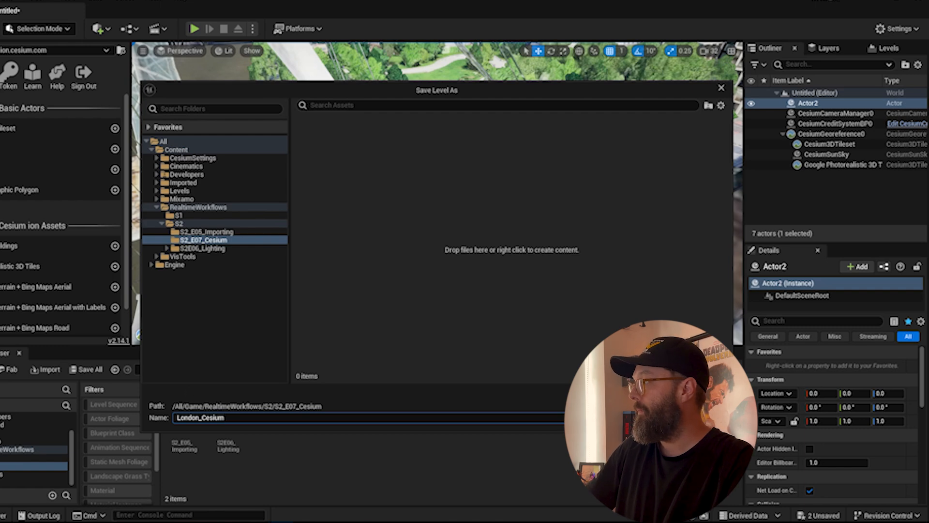
key("Return")
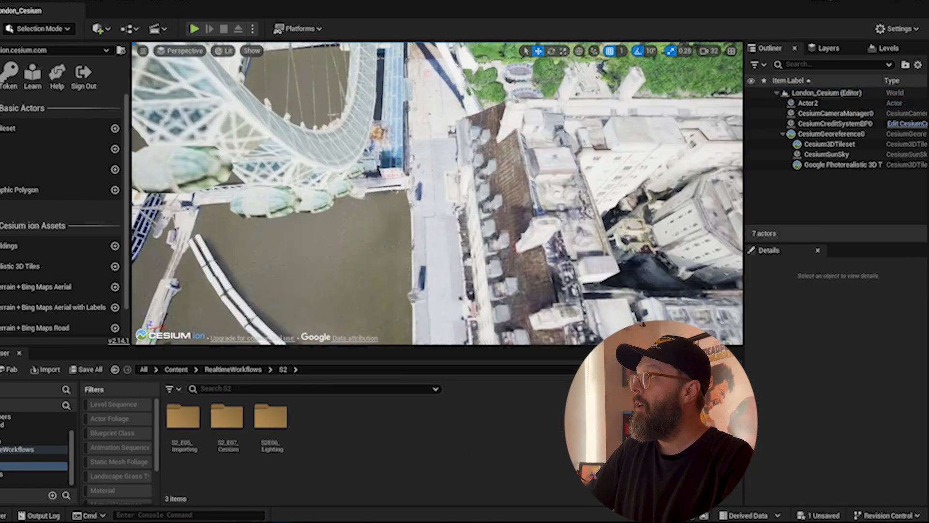
right_click_drag(405, 145, 387, 130)
mouse_move(464, 145)
right_mouse_down()
mouse_move(464, 116)
mouse_move(464, 131)
right_mouse_up()
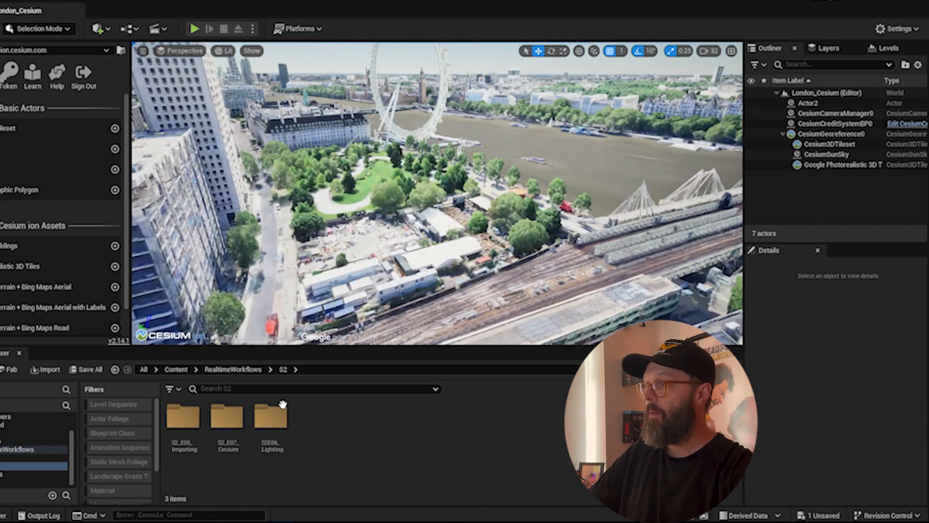
- Switch to Google Maps in the browser and find The Hawthorne Trench Experience
left_click_drag(0, 57, 602, 43)
left_click(192, 90)
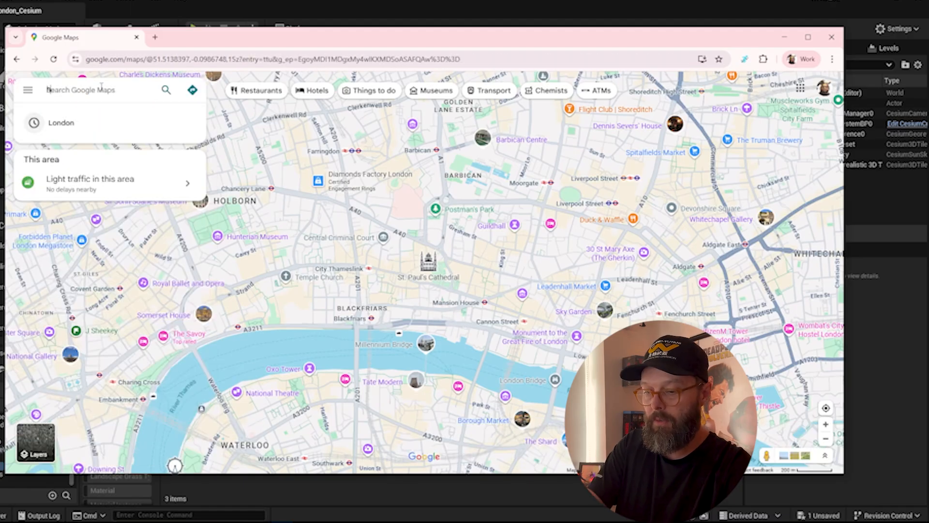
type("hawthorne tren")
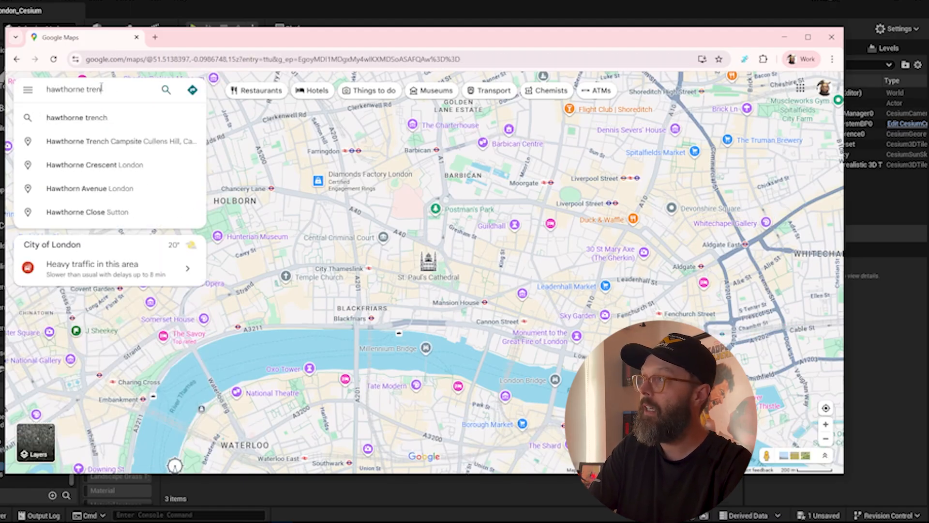
type("ch ecxp")
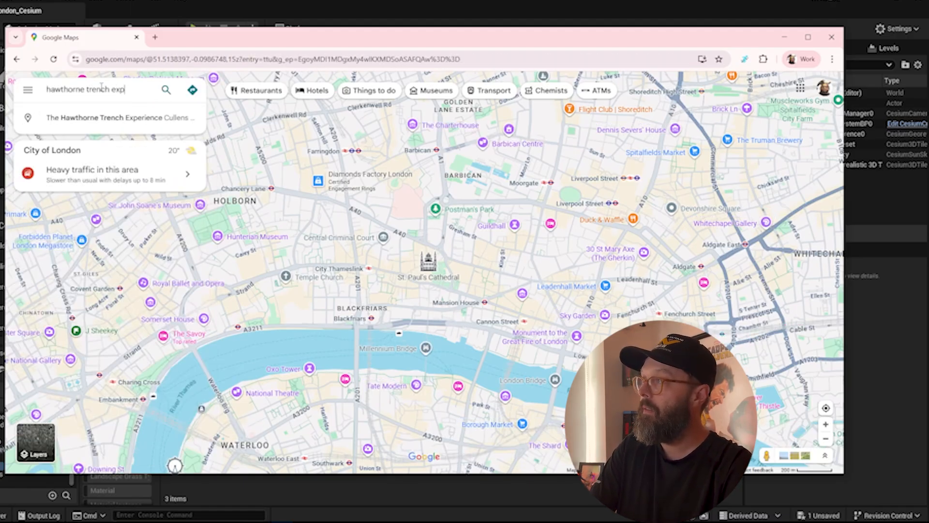
left_click(118, 118)
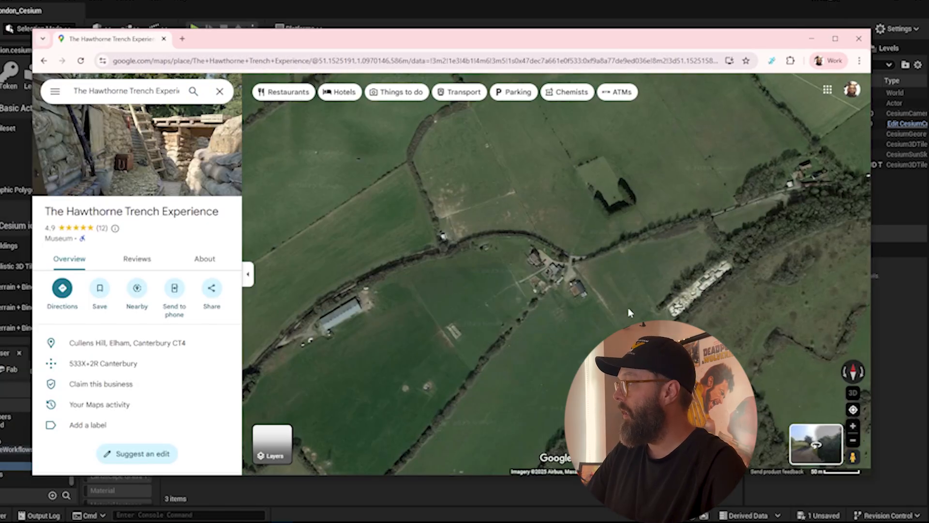
- Examine the pale trench site northeast of the farm buildings in close-up satellite imagery to locate its coordinates
left_click_drag(623, 331, 457, 317)
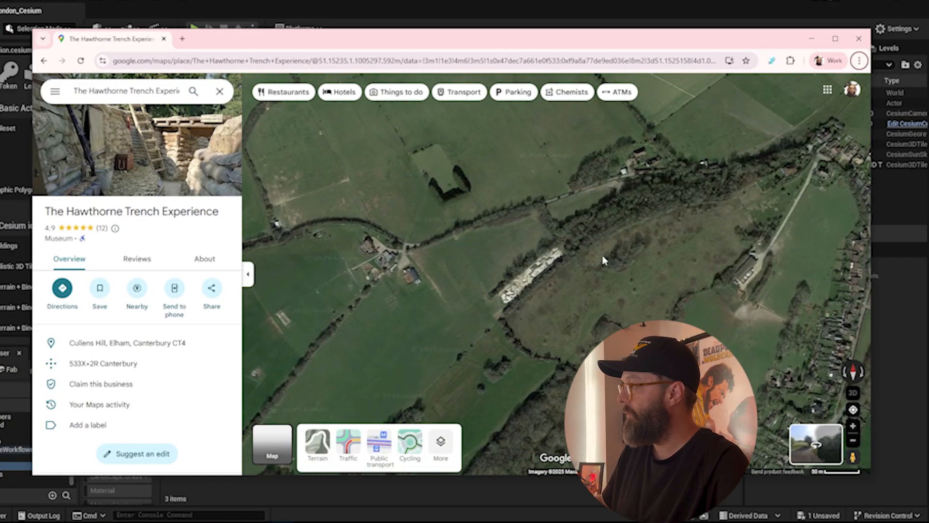
scroll(595, 245, "up", 5)
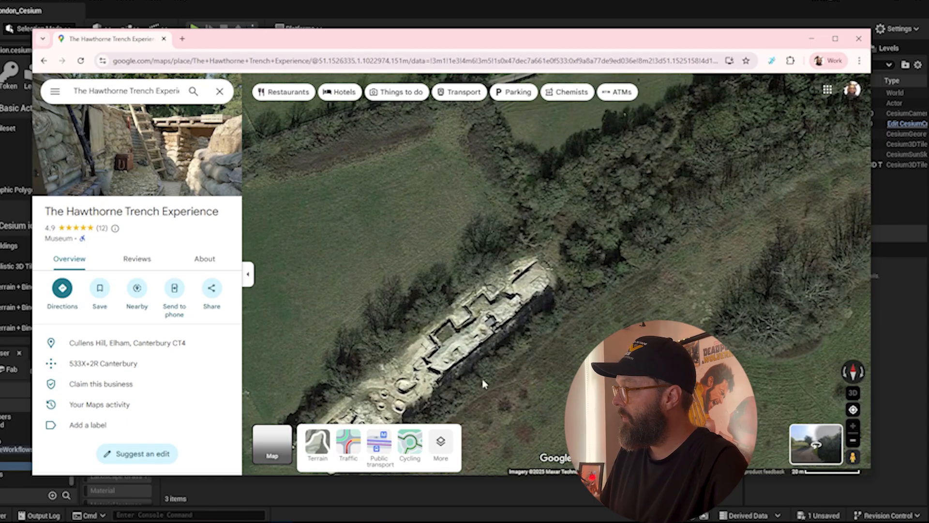
left_click_drag(489, 352, 539, 309)
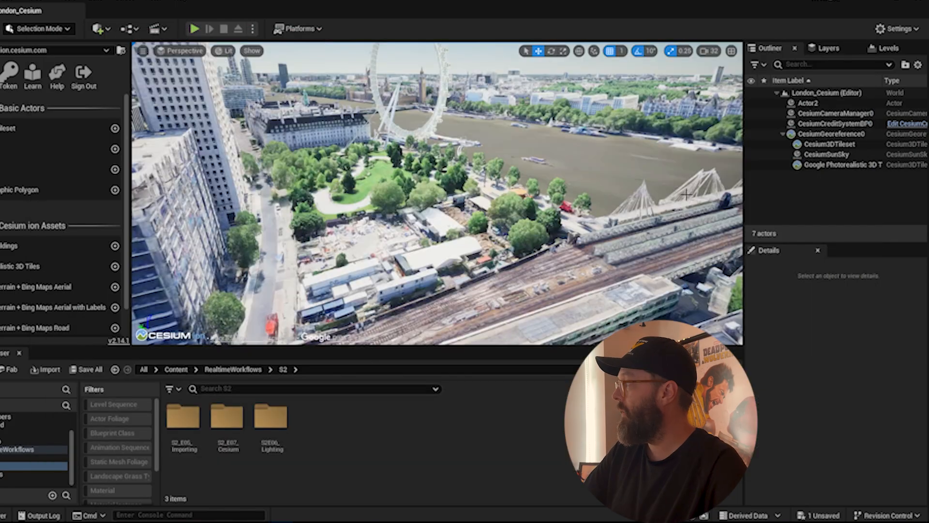
- Back in Unreal Editor, open the S2_E07_Cesium folder and set the CesiumGeoreference origin to latitude 51.152304 and longitude 1.102151
left_click(828, 135)
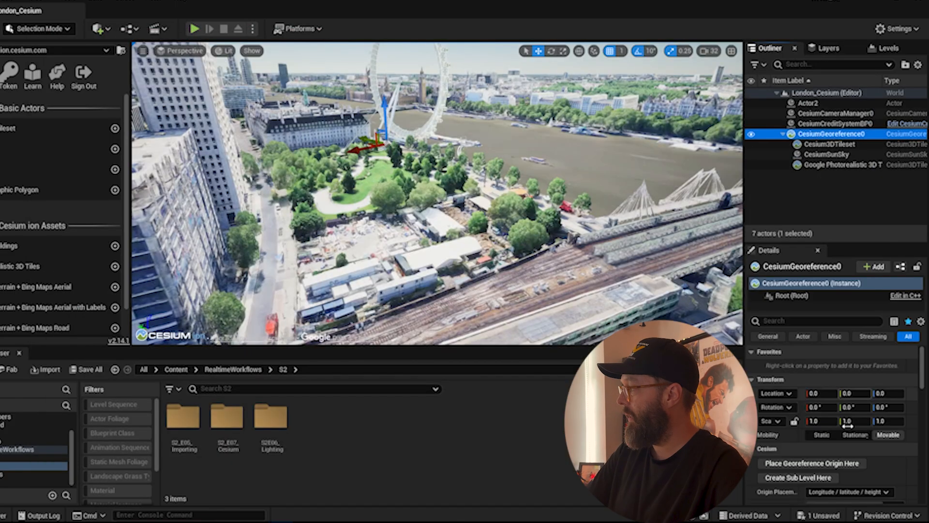
scroll(922, 397, "down", 5)
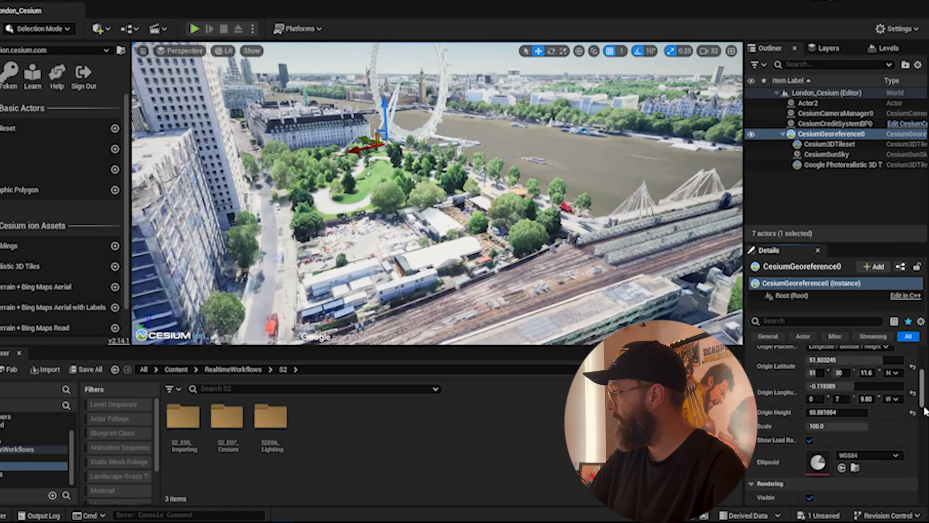
double_click(227, 417)
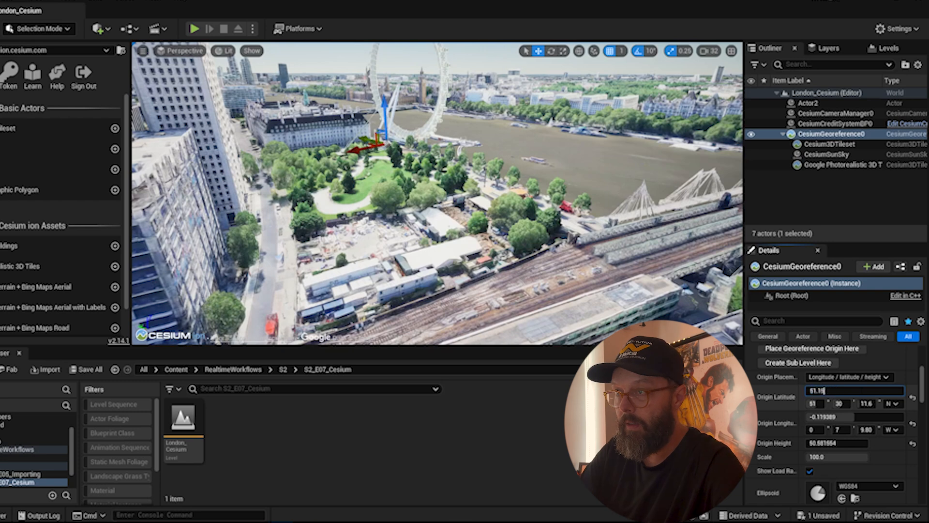
key("Tab")
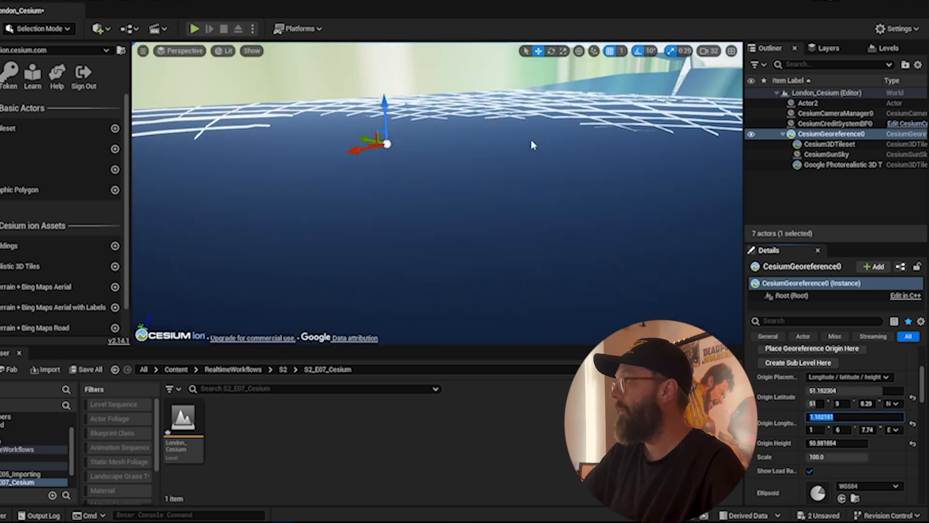
- Move the empty Actor2 up onto the ground surface of the trench site
right_click_drag(532, 145, 505, 133)
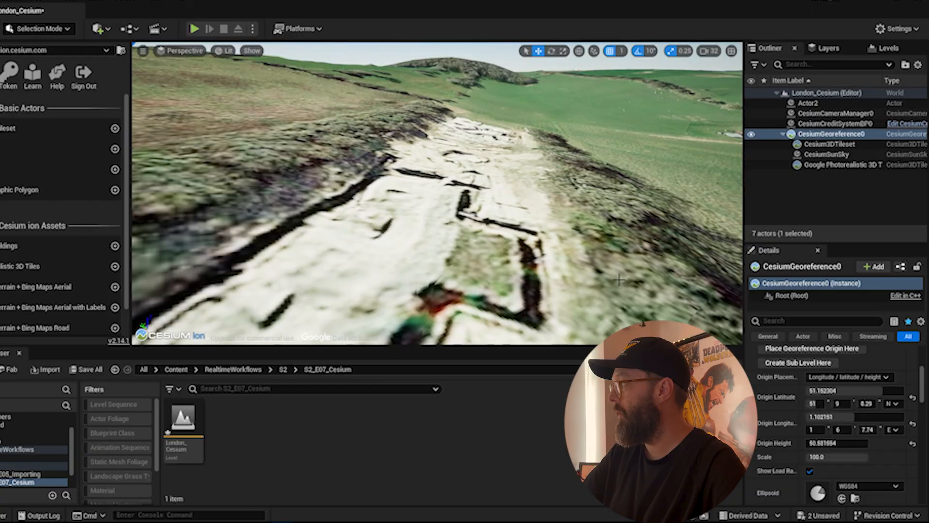
left_click(813, 103)
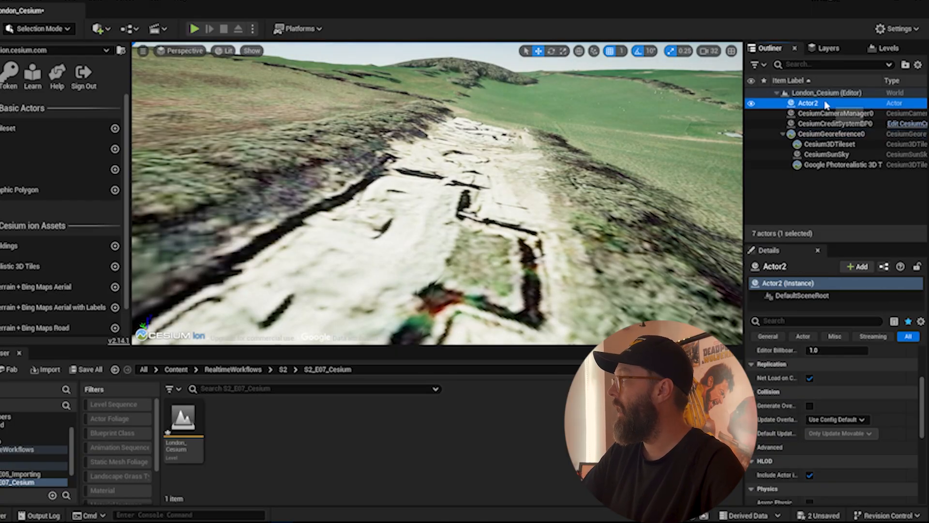
right_click_drag(425, 152, 430, 180)
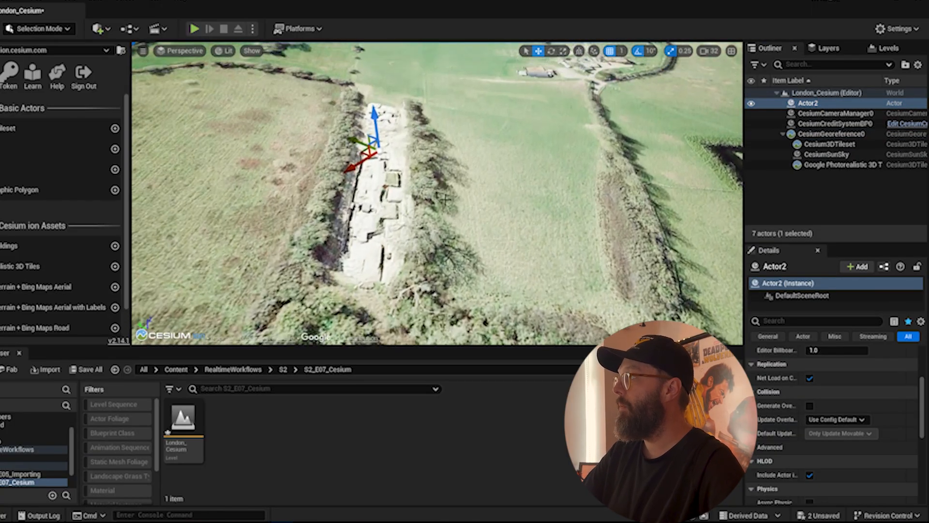
key("f")
scroll(469, 133, "down", 5)
right_click_drag(397, 139, 419, 163)
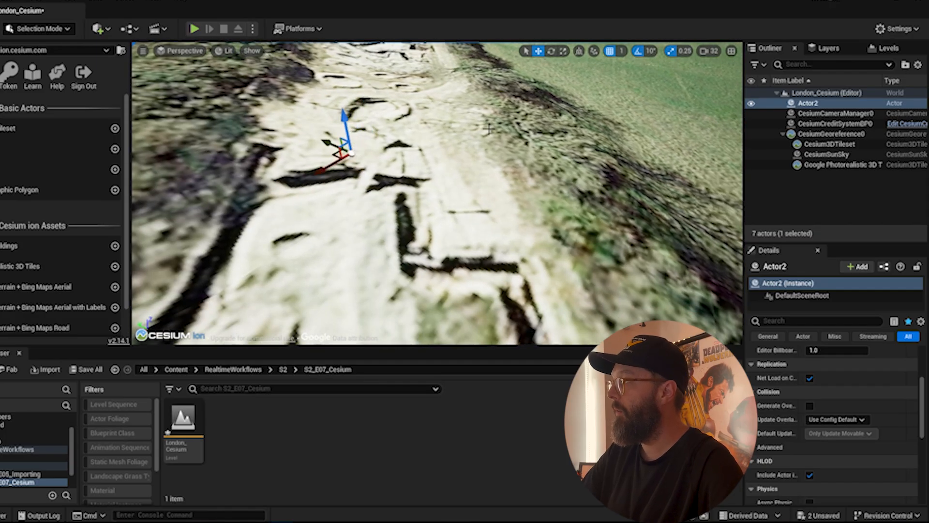
right_click_drag(488, 128, 434, 175)
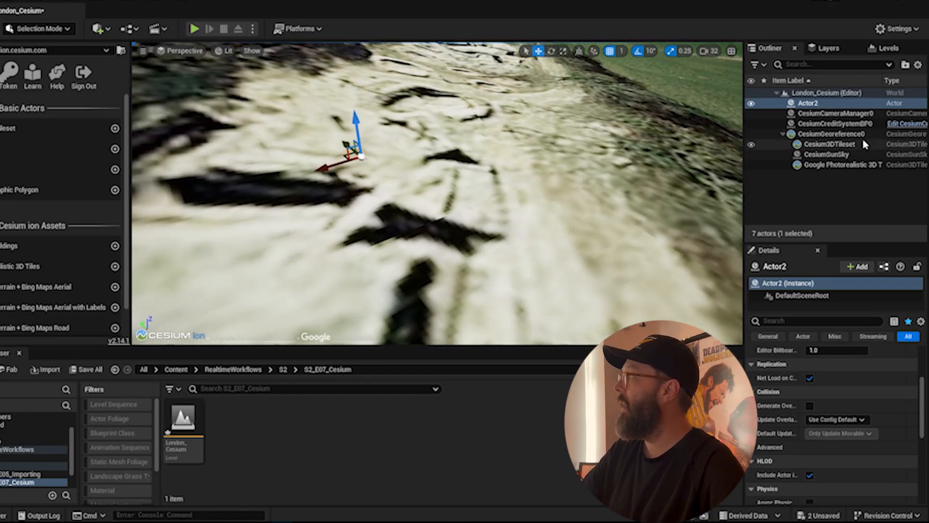
- Snap the viewport view to Actor2 and place the CesiumGeoreference origin at that location
right_click(808, 108)
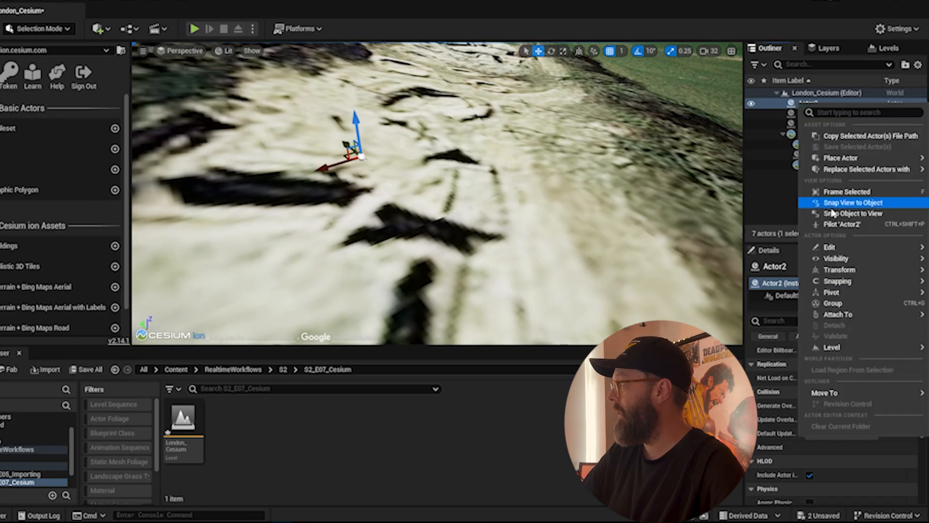
left_click(847, 203)
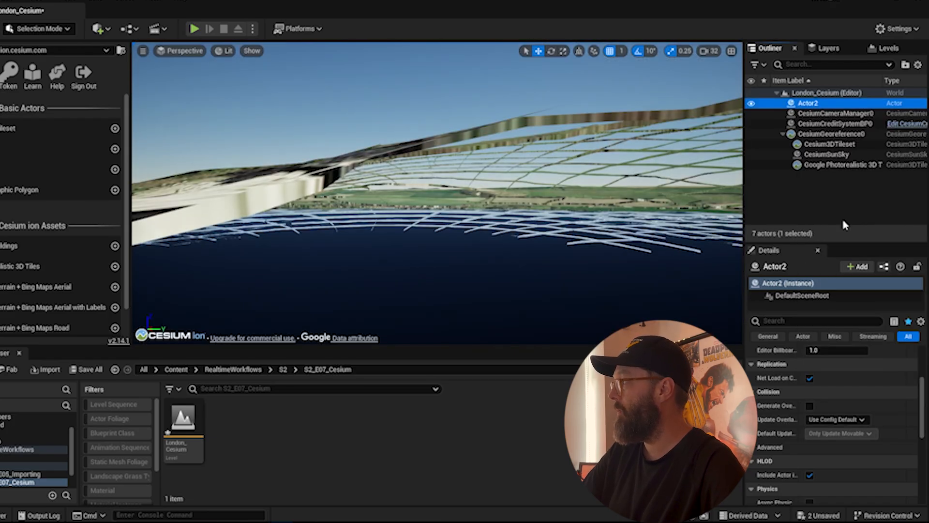
left_click(830, 135)
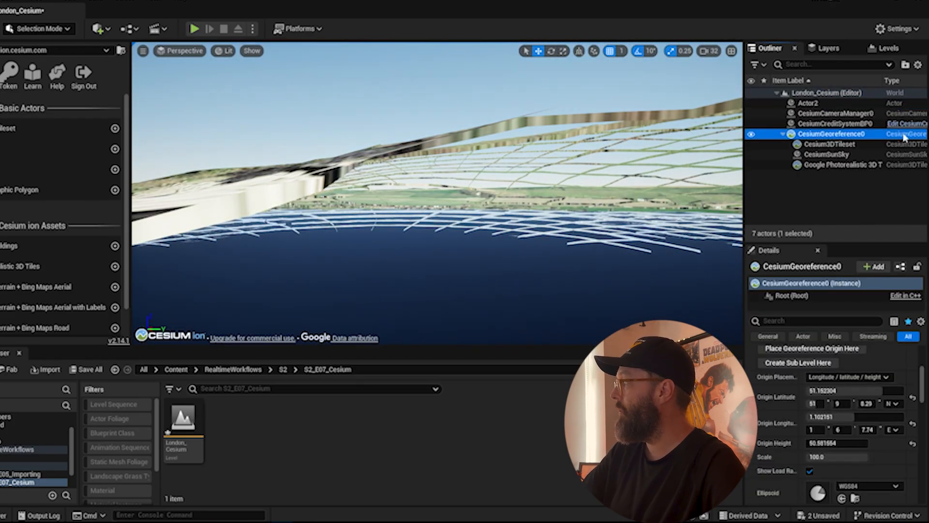
left_click(851, 348)
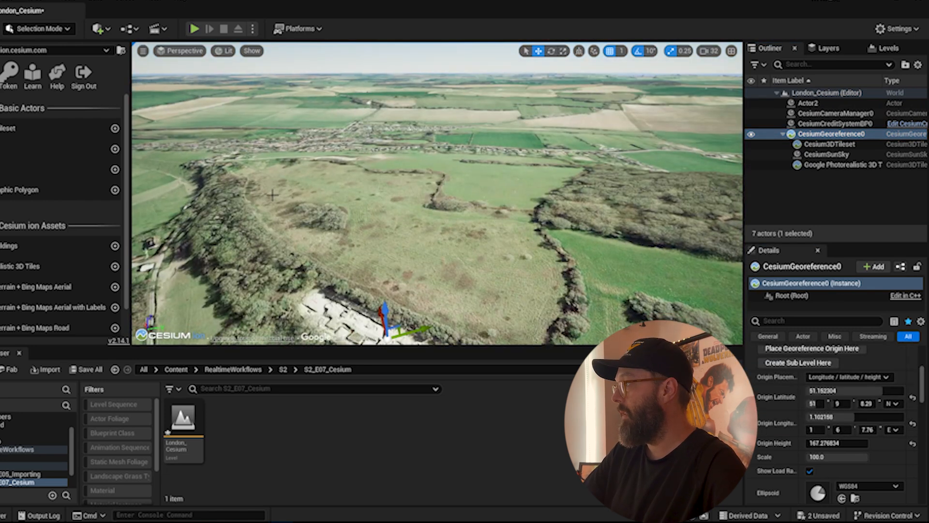
- Reset Actor2's location to 0, 0, 0 so it sits on the new origin at the trenches
key("w")
right_click_drag(272, 194, 276, 218)
left_click(822, 104)
key("s")
right_click_drag(389, 160, 701, 232)
scroll(775, 425, "up", 5)
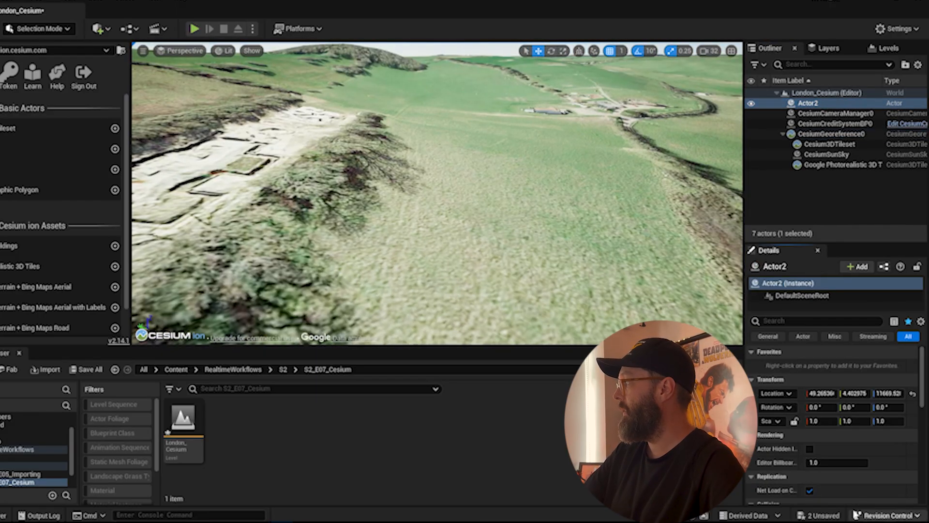
left_click(917, 392)
key("a")
right_click_drag(349, 175, 309, 154)
key("d")
key("a")
key("w")
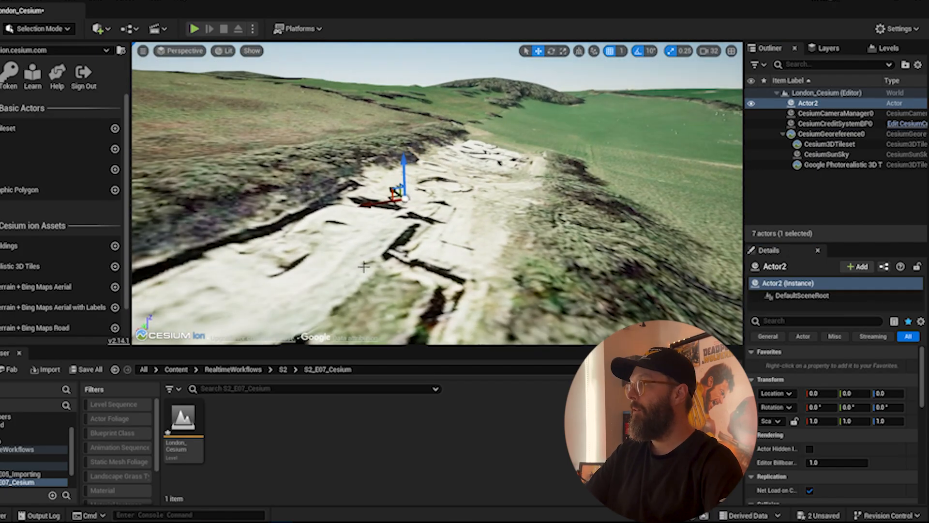
- Save the current level under the new name Trenches_Cesium in the S2_E07_Cesium folder
left_click(12, 1)
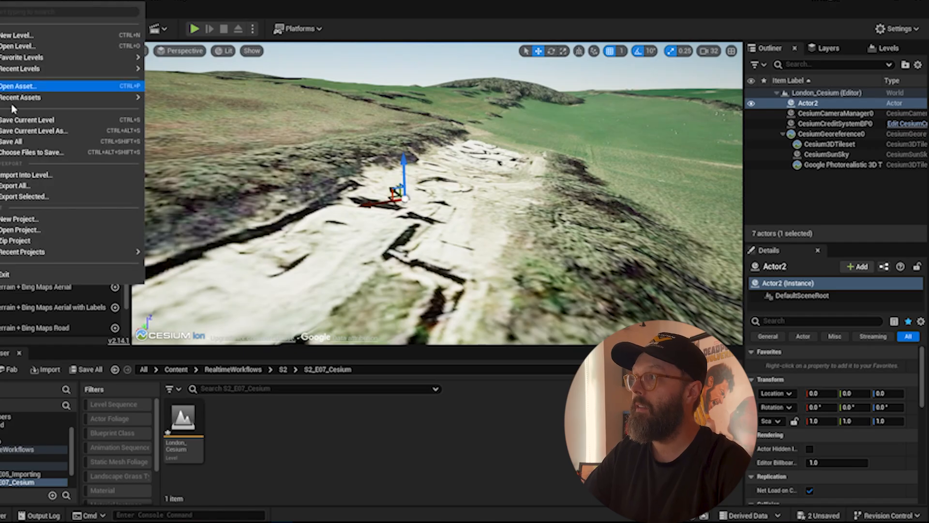
left_click(48, 132)
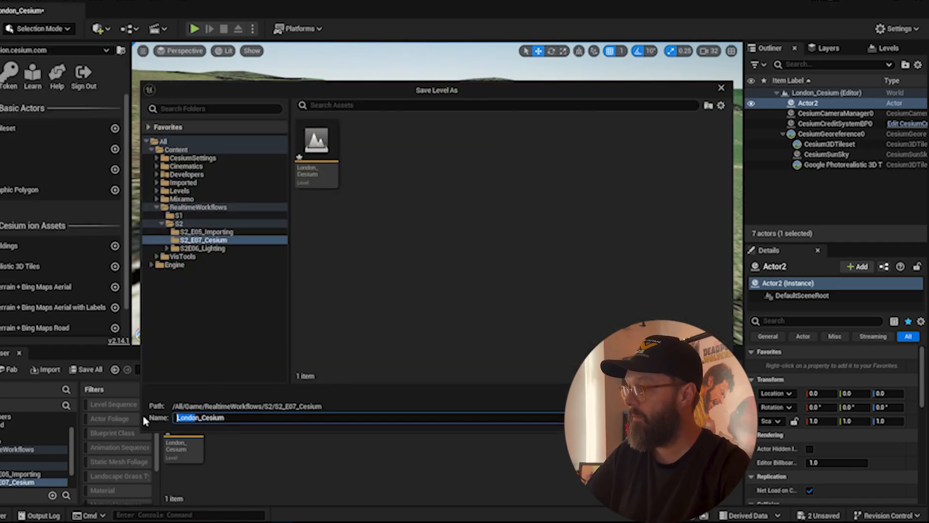
type("Trend")
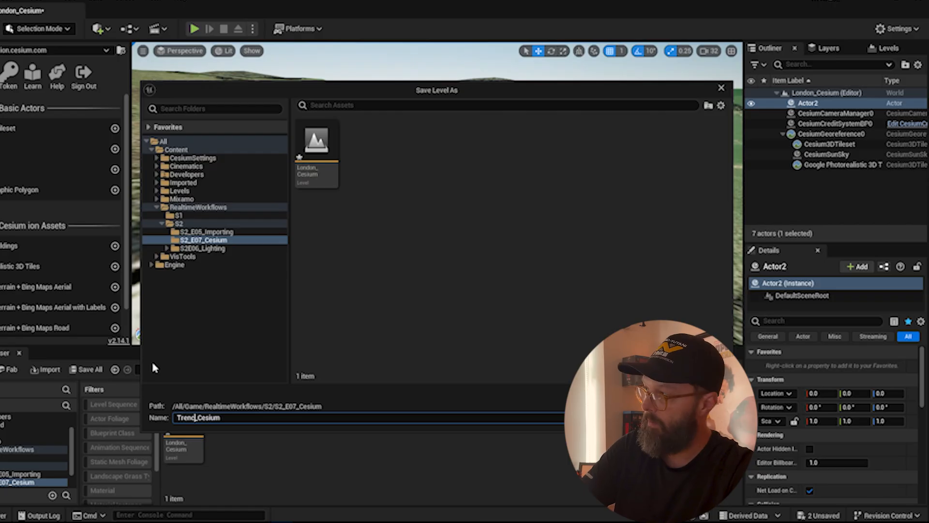
key("BackSpace")
type("ches")
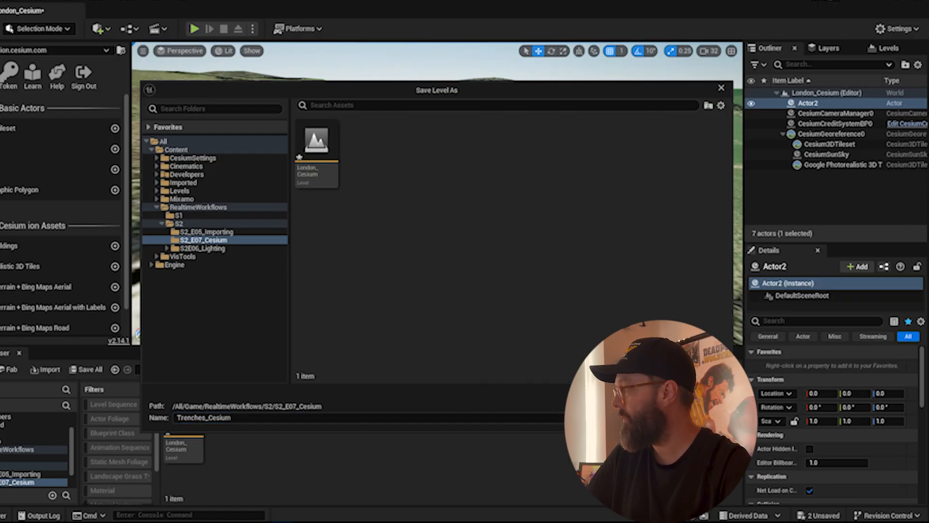
key("Return")
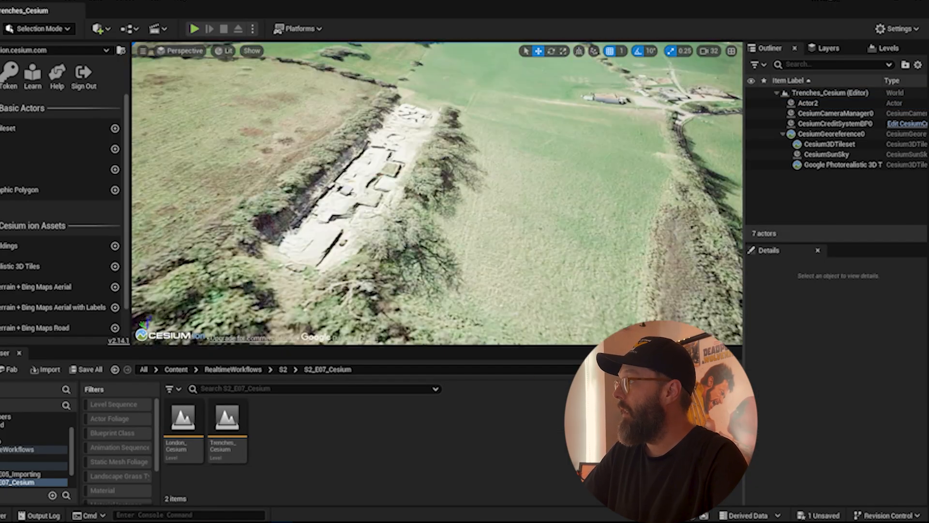
- Set the CesiumSunSky date to day 10, month 3, year 2026
key("w")
right_click_drag(413, 145, 421, 111)
key("a")
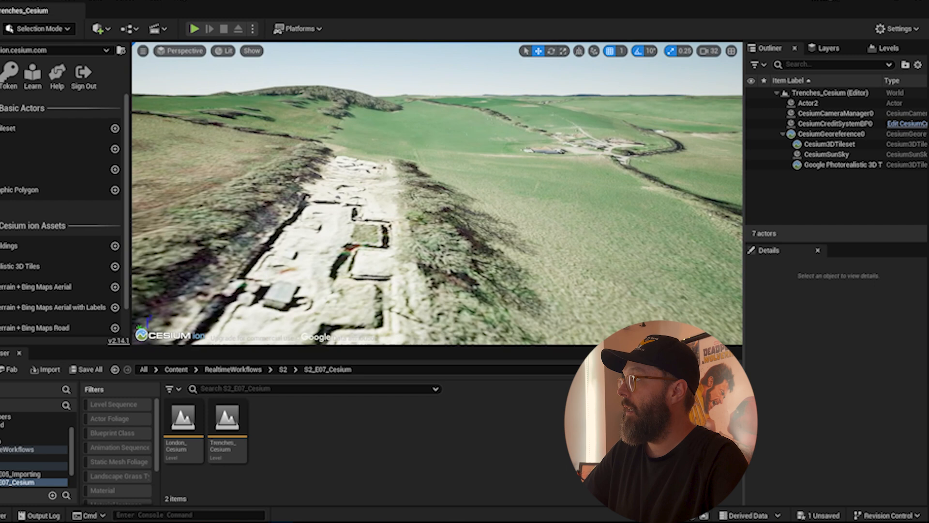
left_click(826, 154)
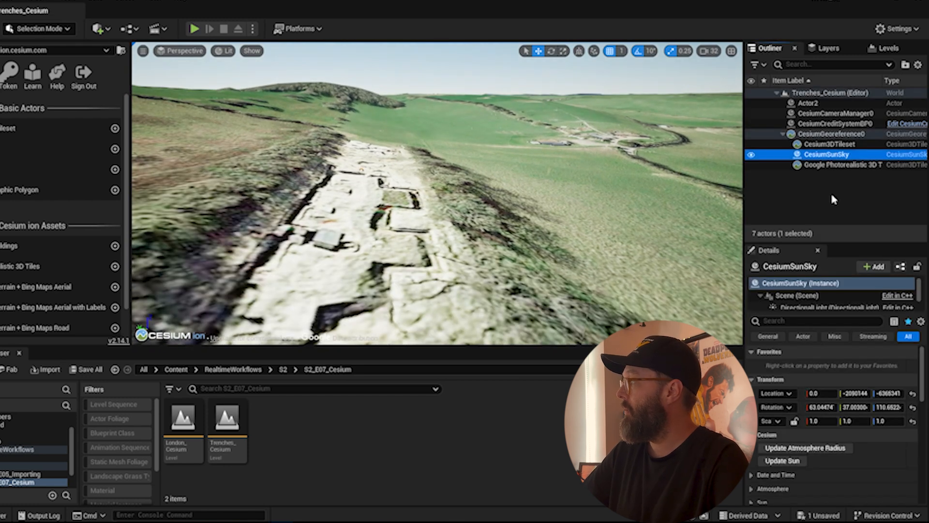
left_click(783, 475)
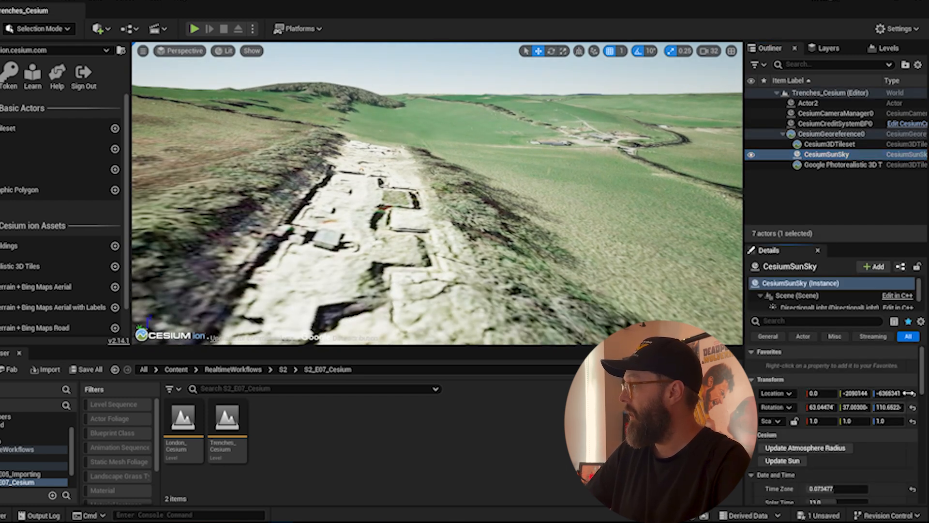
left_click_drag(922, 374, 923, 386)
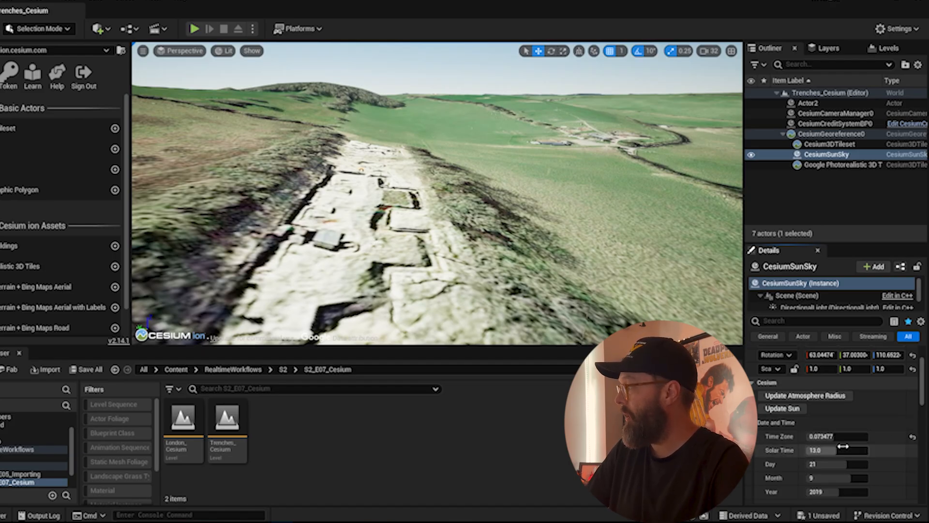
left_click(852, 491)
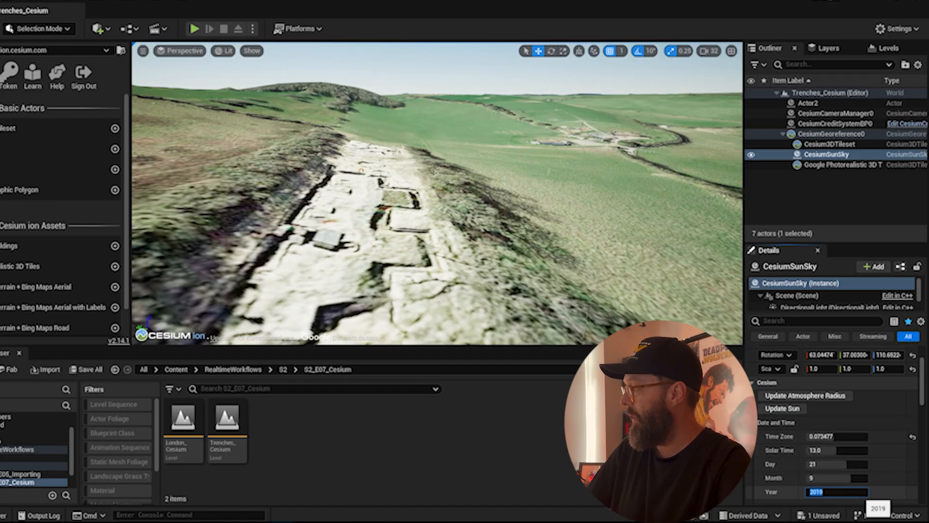
type("2026")
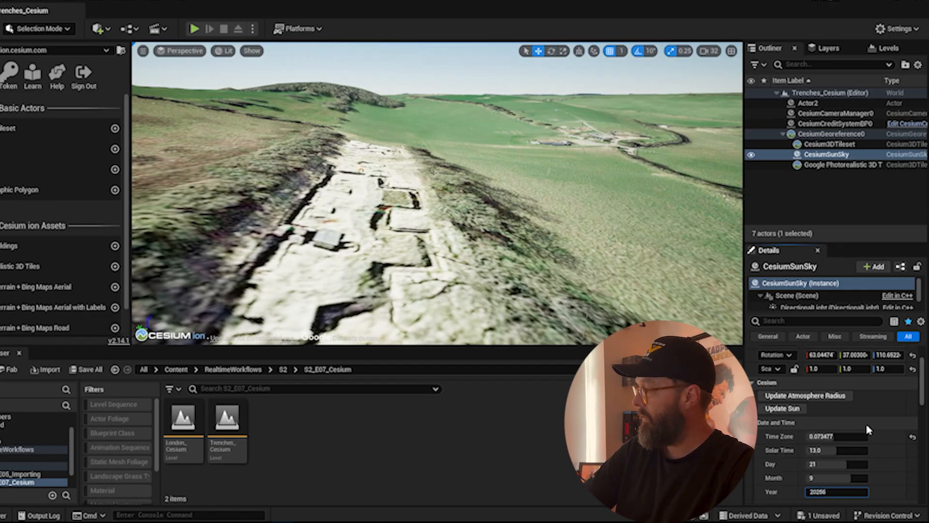
key("Return")
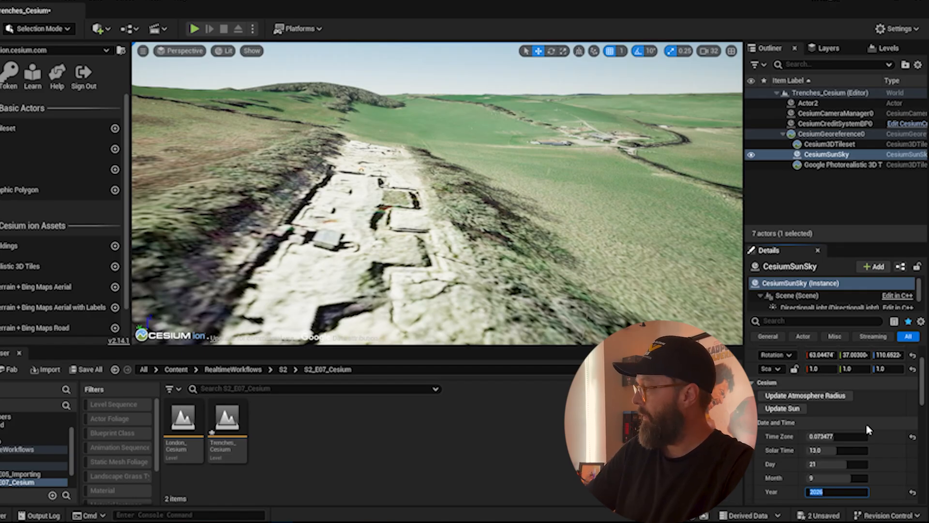
key("shift+Tab")
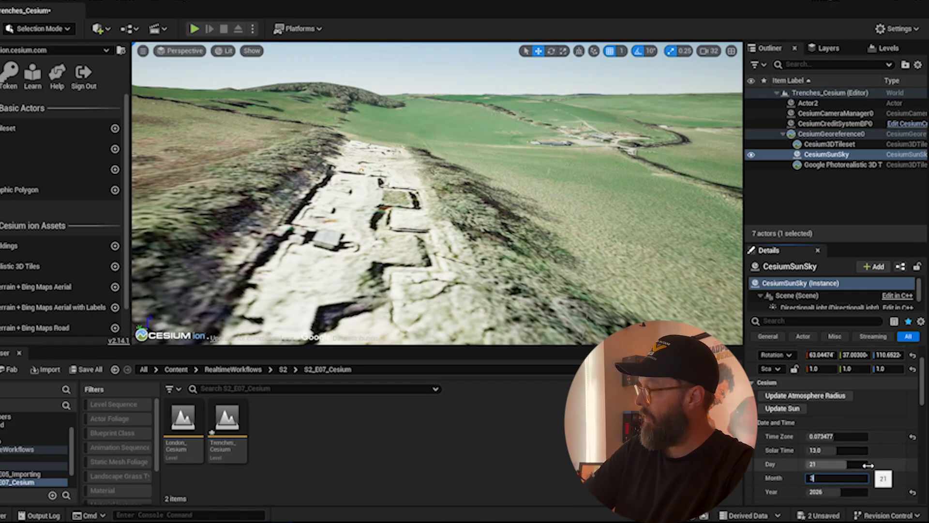
key("shift+Tab")
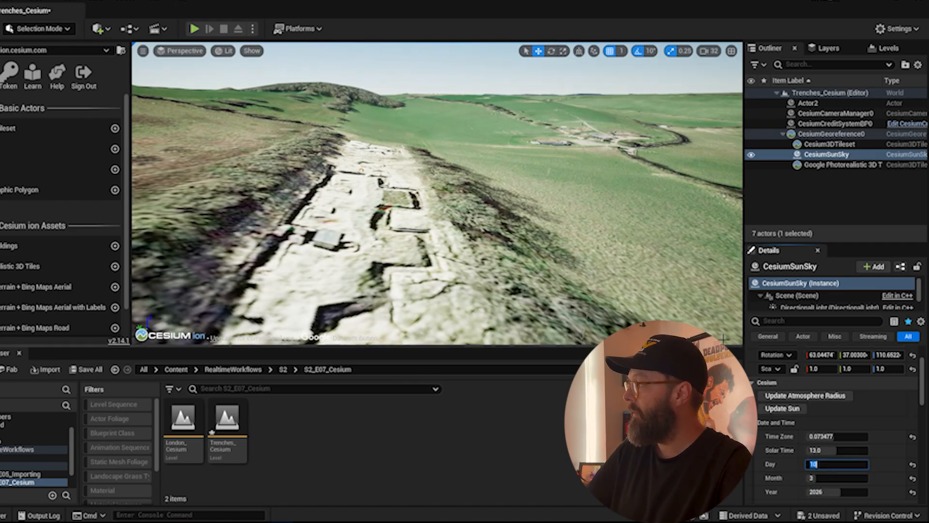
- Try an evening solar time of about 18.18 on CesiumSunSky and view the sun over the trenches
left_click_drag(842, 450, 850, 446)
right_click_drag(440, 194, 441, 169)
key("a")
key("w")
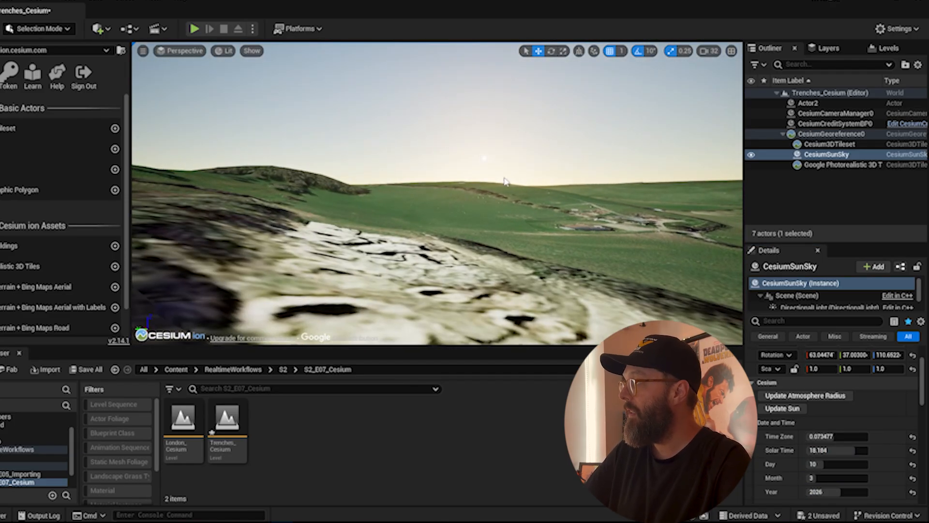
- Set the CesiumSunSky time zone to 0.0 and its solar time to about 9.11
left_click_drag(817, 451, 831, 451)
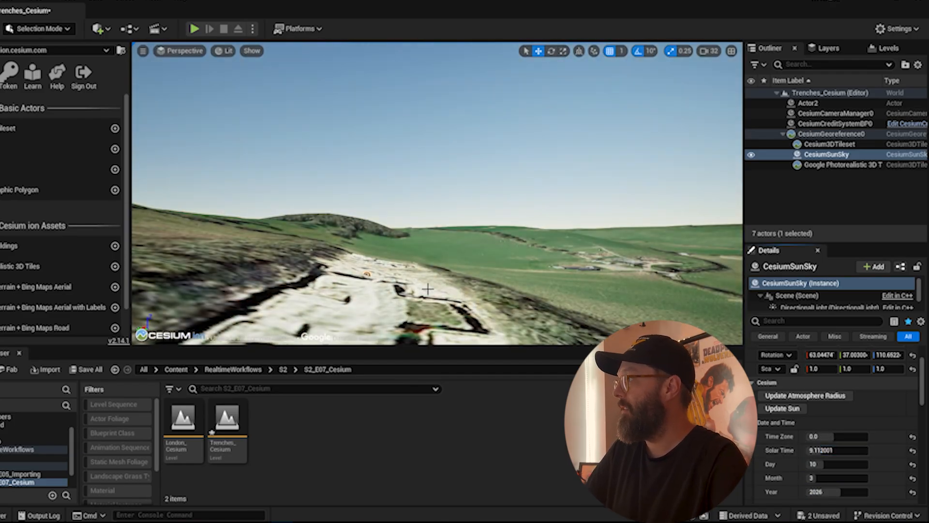
right_click_drag(537, 256, 386, 268)
key("w")
right_click_drag(483, 243, 507, 250)
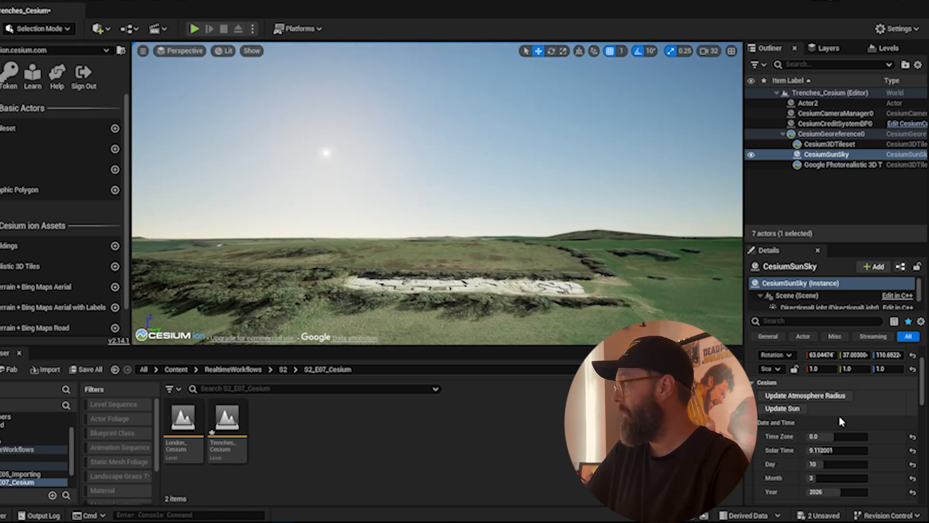
- Try a midday solar time of about 13.29 on CesiumSunSky
left_click_drag(844, 450, 907, 451)
key("w")
right_click_drag(624, 228, 662, 235)
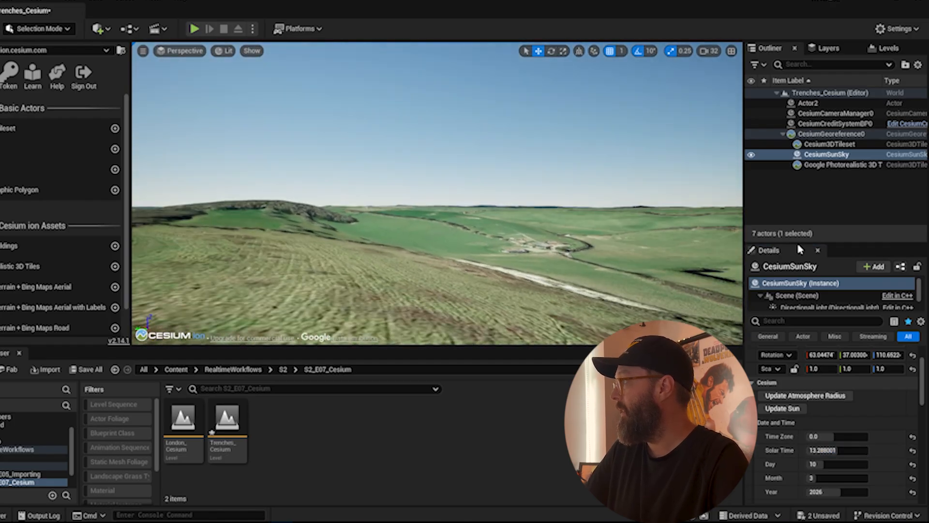
- Set the CesiumSunSky solar time to about 17.75 for late-day light on the trenches
left_click_drag(824, 450, 863, 449)
key("w")
mouse_move(436, 280)
right_mouse_down()
mouse_move(387, 310)
mouse_move(436, 281)
right_mouse_up()
key("q")
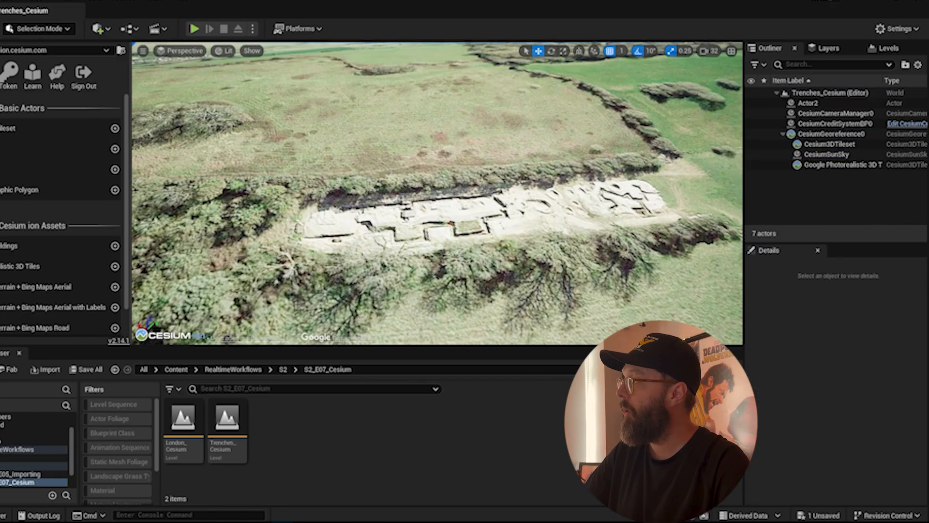
- Add a Cesium Cartographic Polygon at the trench site and give it a Cesium Polygon Raster Overlay component
scroll(309, 182, "up", 1)
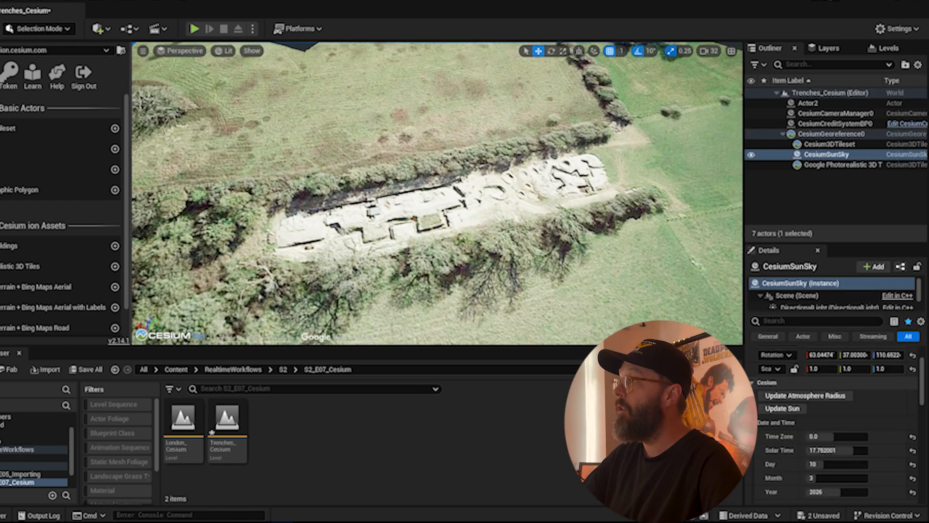
left_click_drag(368, 206, 463, 150, "alt")
right_click_drag(393, 279, 393, 286)
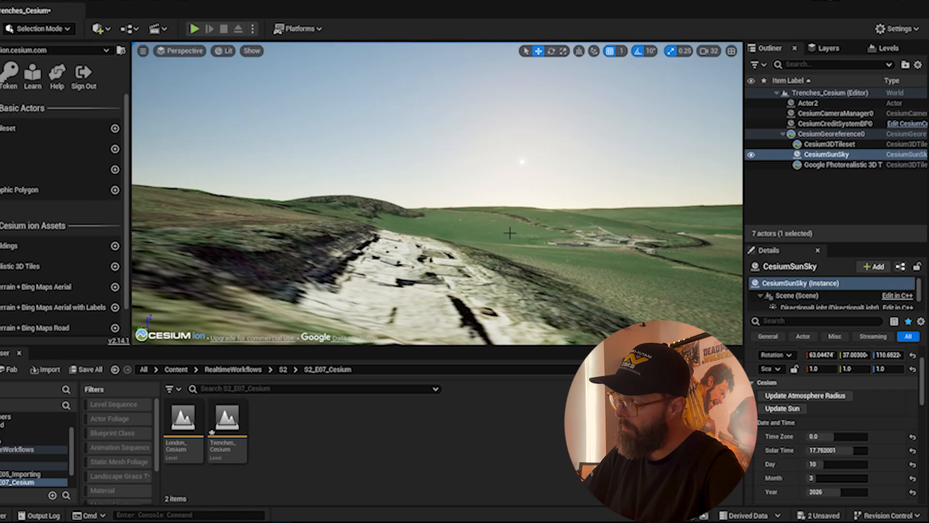
right_click_drag(509, 233, 377, 291)
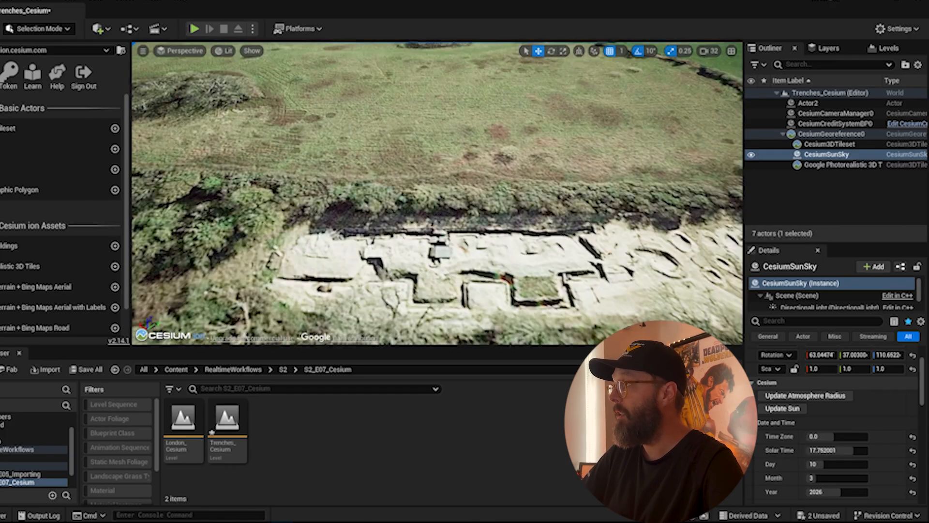
right_click_drag(349, 237, 416, 254)
scroll(363, 220, "down", 5)
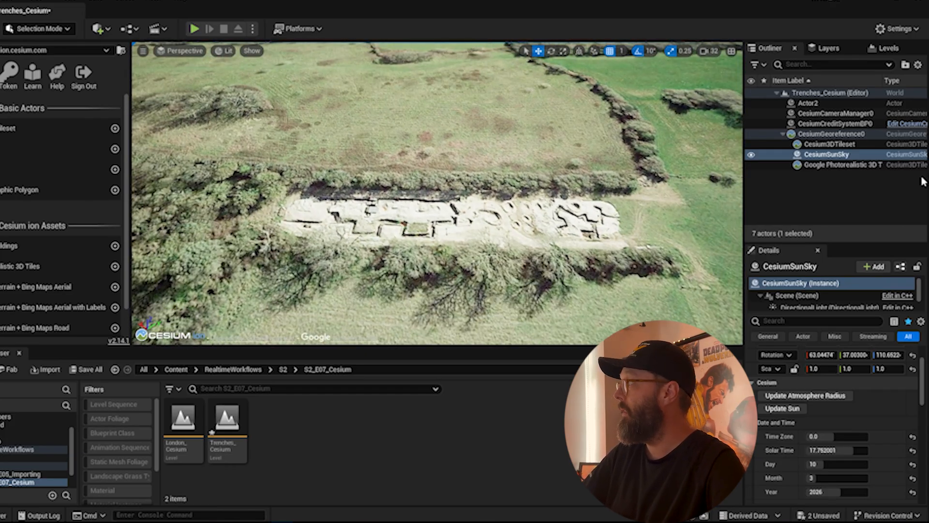
left_click(115, 191)
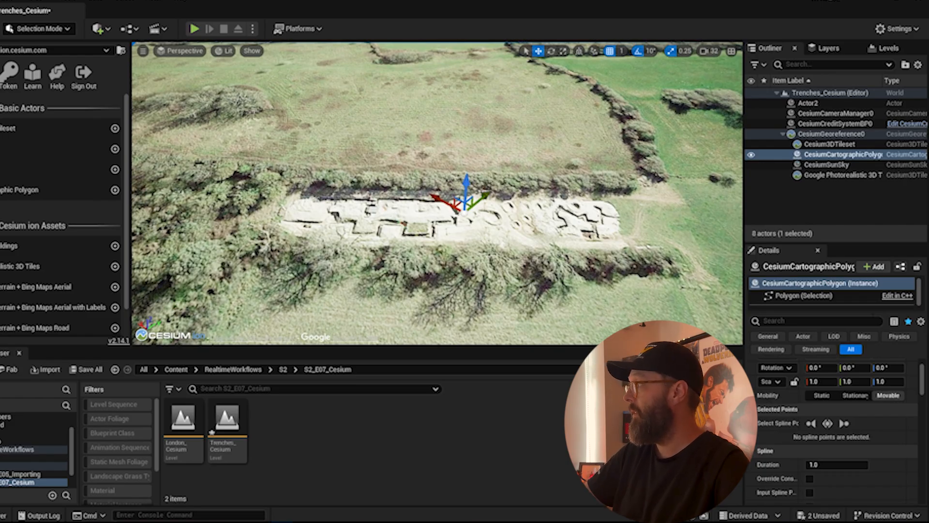
left_click(879, 271)
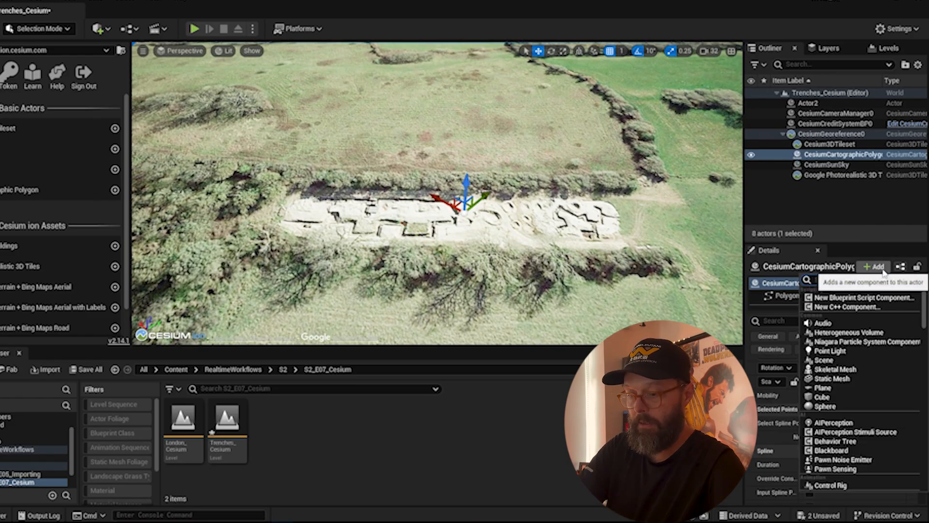
type("poly")
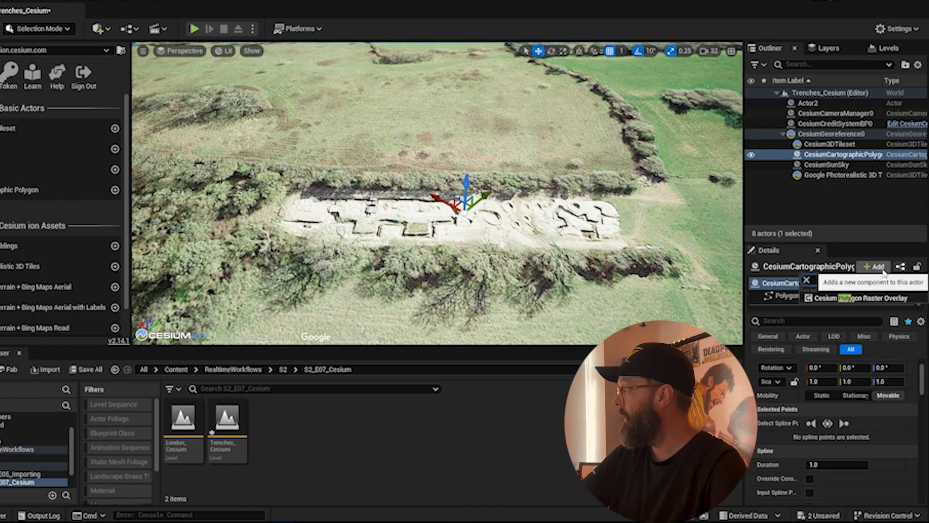
left_click(874, 298)
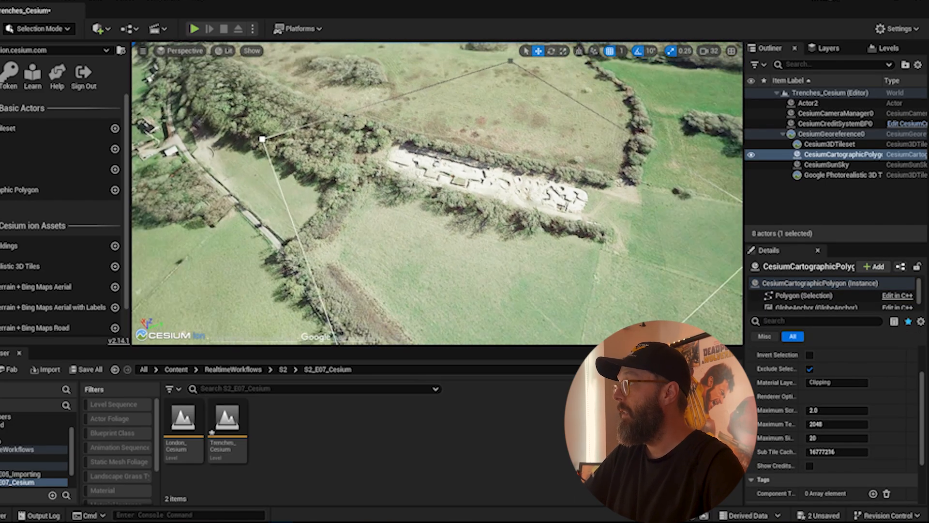
- Move three of the cartographic polygon's corner points in close around the trench excavation
right_click_drag(436, 193, 542, 205)
middle_click_drag(428, 257, 459, 221)
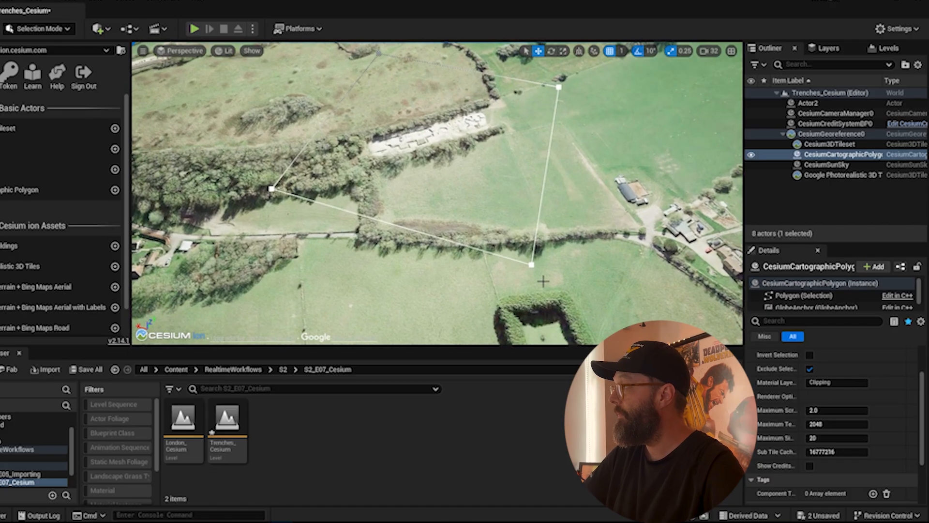
left_click(269, 189)
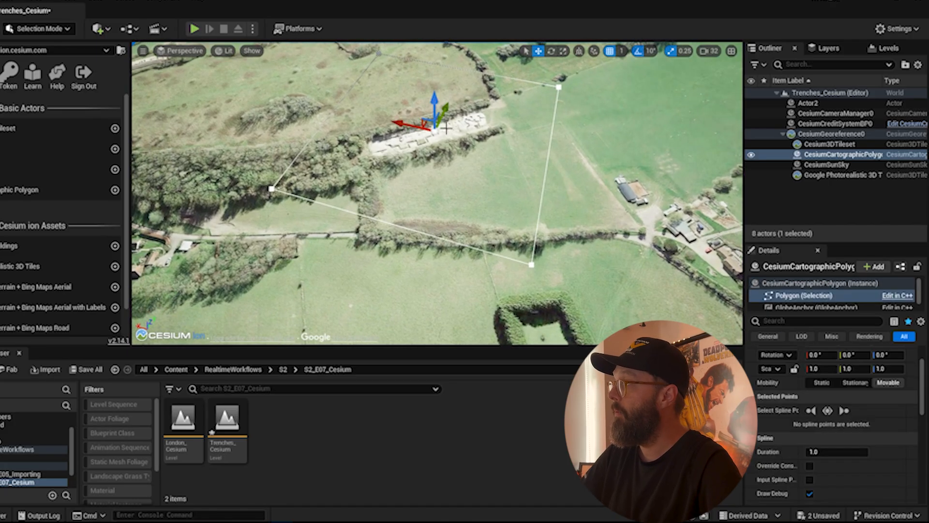
left_click_drag(269, 188, 362, 170)
left_click_drag(378, 54, 353, 123)
left_click_drag(524, 264, 501, 139)
- Undo the stray shift of the polygon's fourth corner and move that point in beside the far end of the trenches
left_click(559, 89)
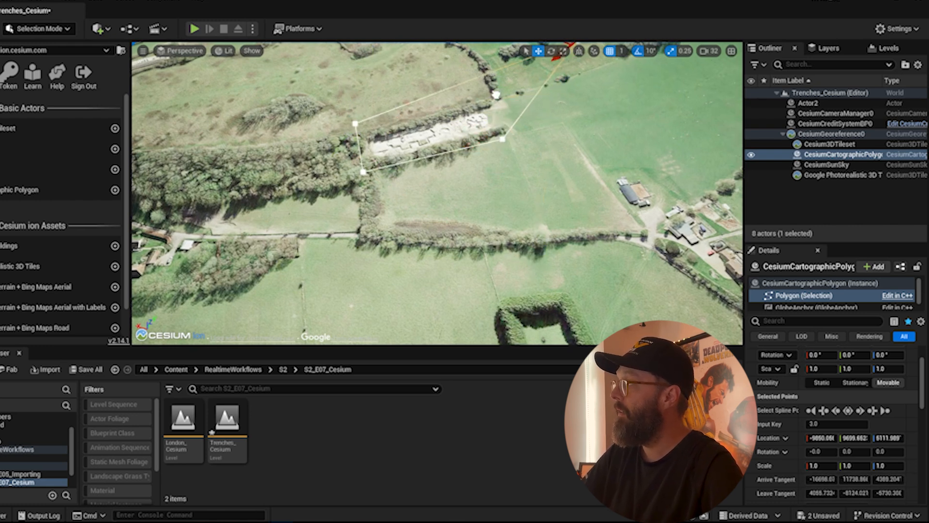
key("ctrl+z")
left_click_drag(553, 89, 471, 100)
- Lower the polygon's corner point in the grassy field near the trenches towards the ground surface
right_click_drag(467, 121, 445, 124)
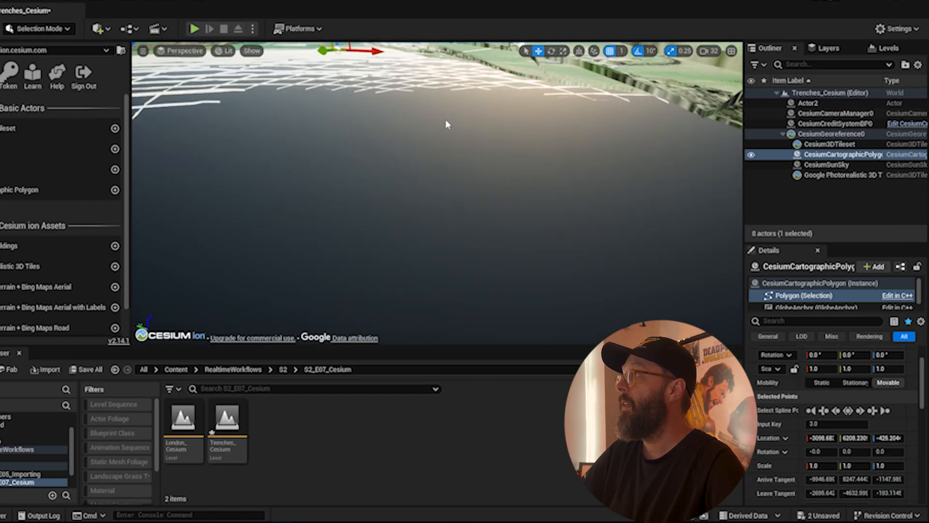
scroll(455, 130, "down", 2)
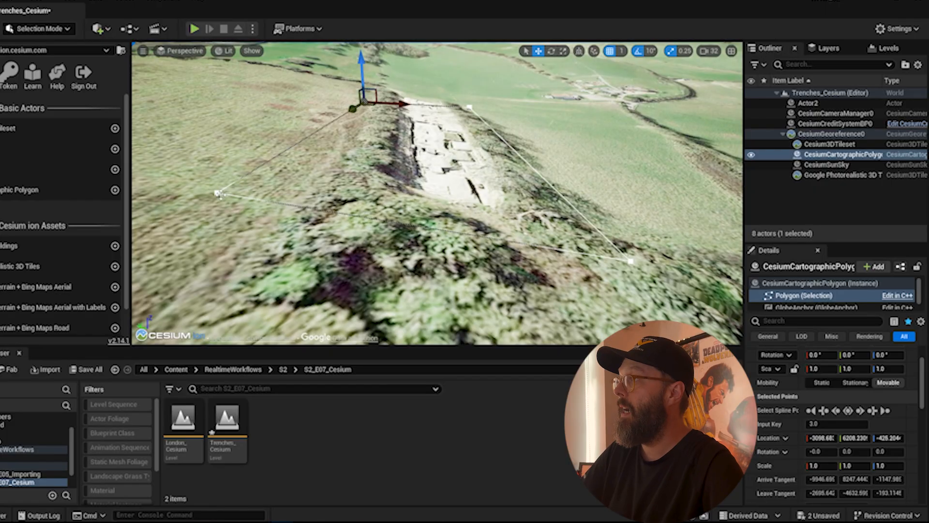
left_click(219, 194)
left_click_drag(208, 167, 216, 197)
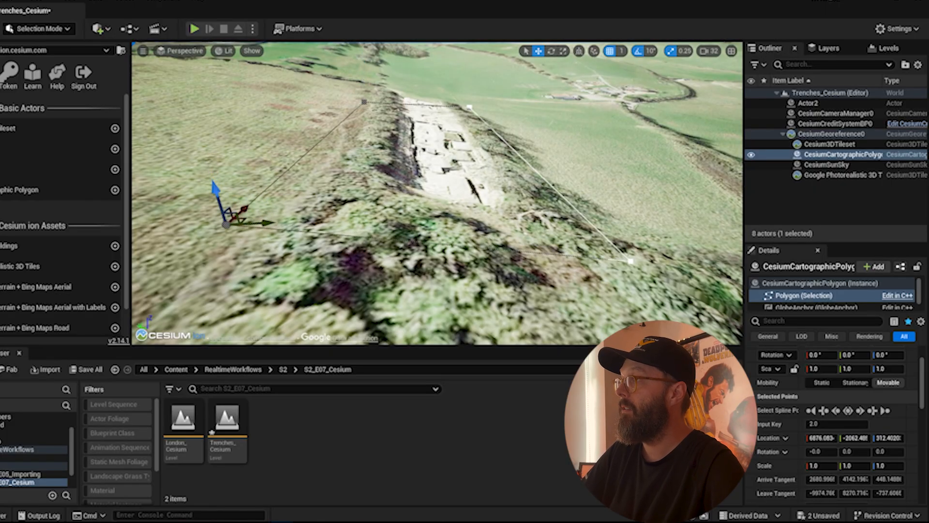
right_click_drag(368, 193, 387, 193)
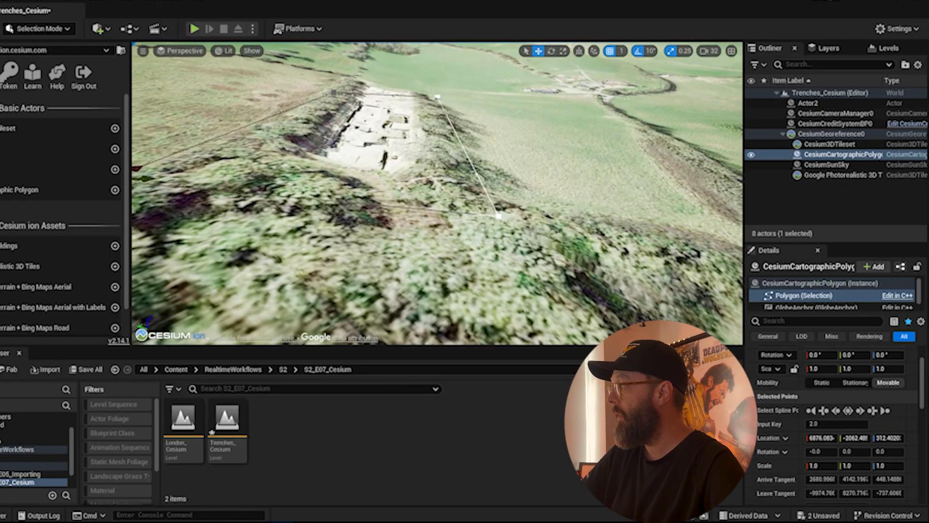
mouse_move(603, 241)
right_mouse_down()
mouse_move(561, 246)
mouse_move(603, 240)
right_mouse_up()
left_click(603, 241)
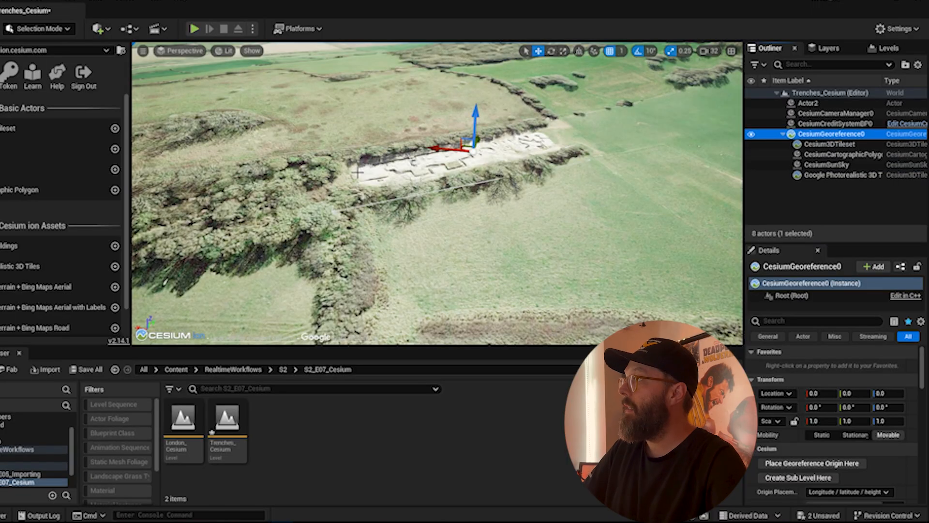
- Add a Cesium Polygon Raster Overlay component to the Google Photorealistic 3D Tiles actor
right_click_drag(358, 171, 419, 193)
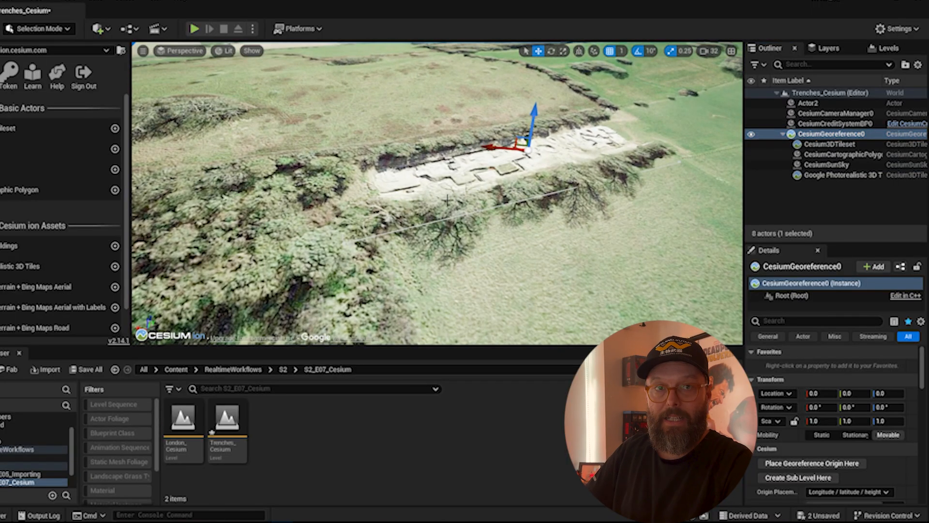
right_click_drag(545, 219, 547, 218)
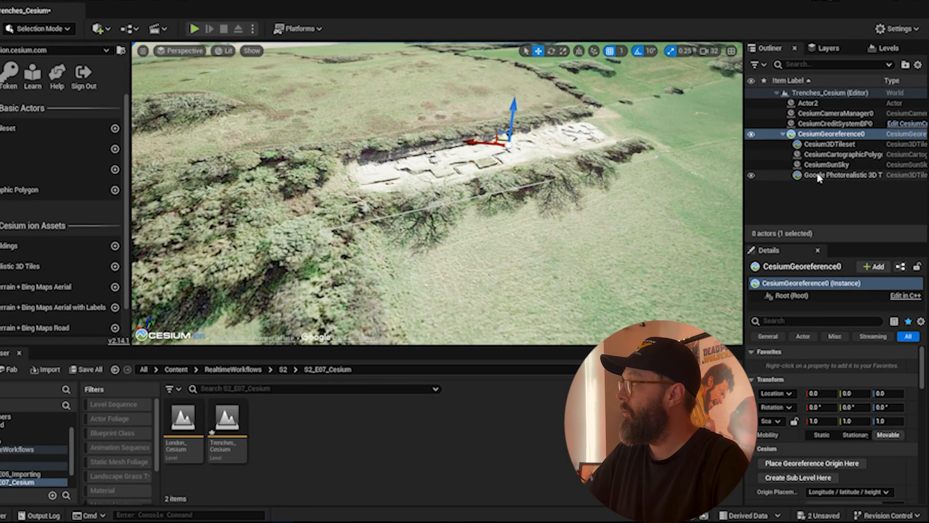
left_click(861, 175)
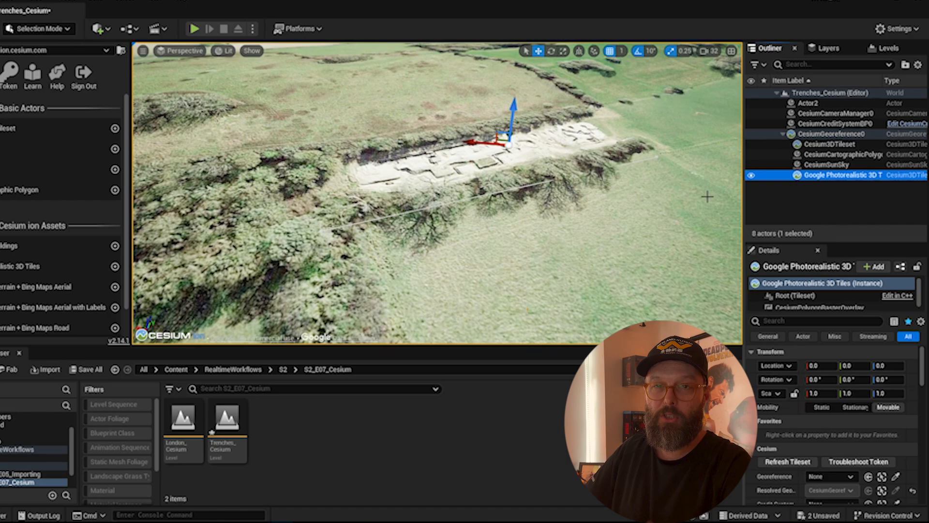
left_click(852, 196)
left_click(849, 175)
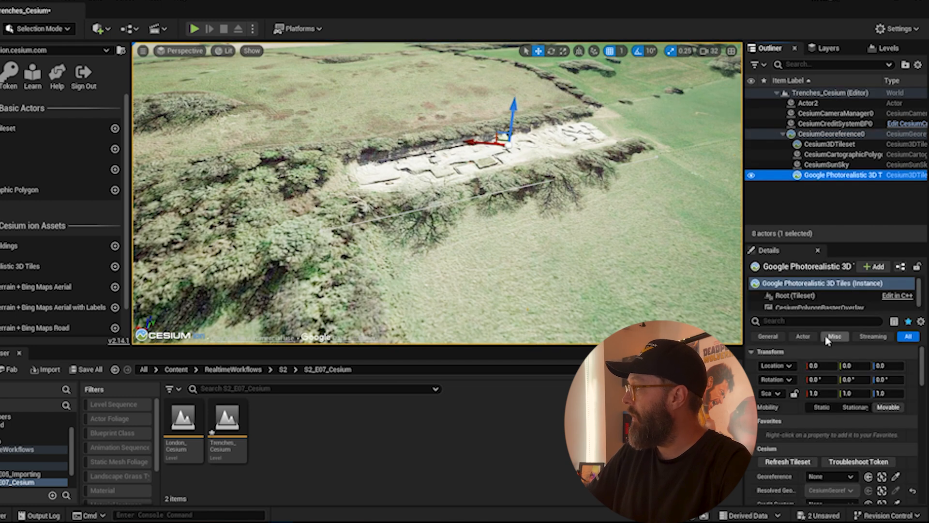
left_click(880, 266)
type("poly")
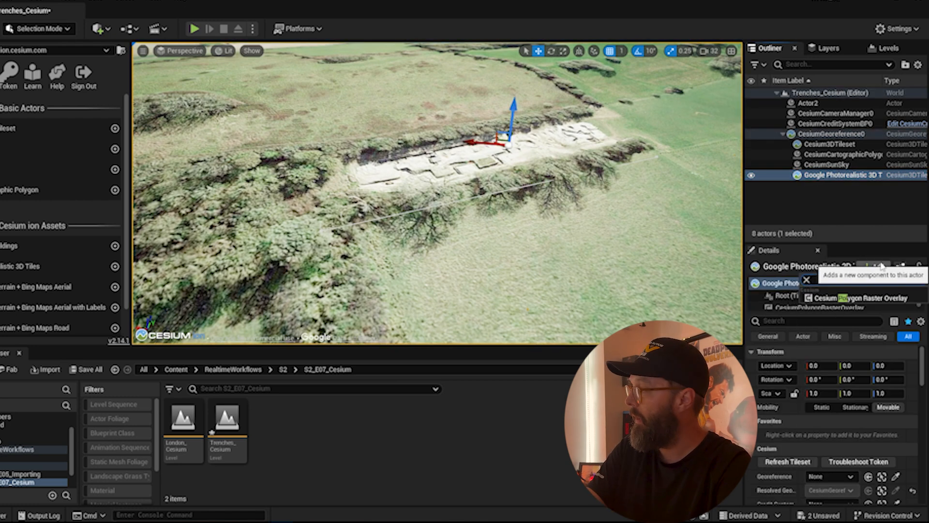
left_click(878, 298)
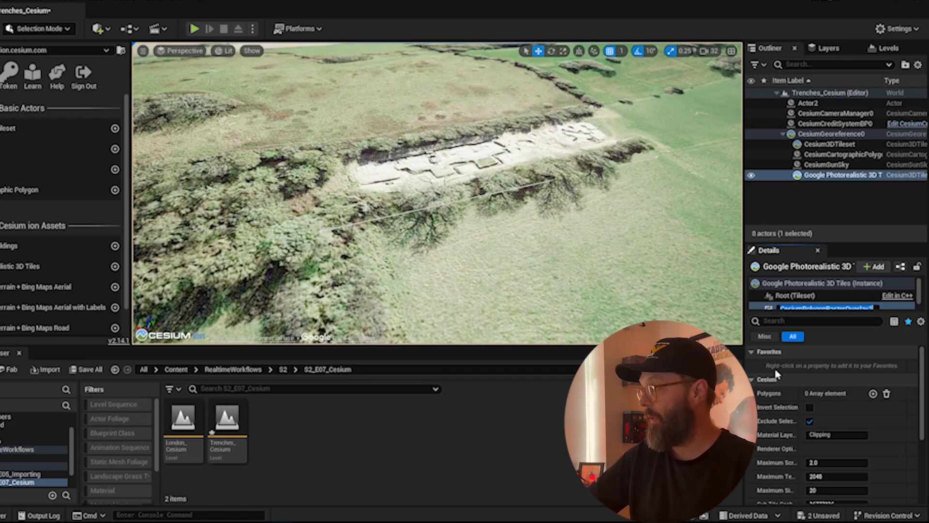
- Add one element to the overlay's Polygons array and assign CesiumCartographicPolygon to it, so the tiles inside the outline are clipped
left_click(871, 393)
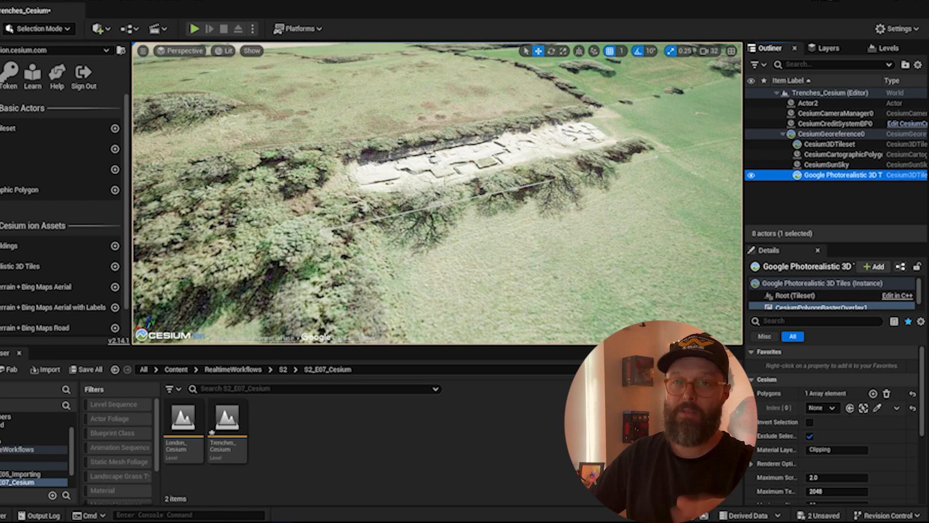
left_click(830, 409)
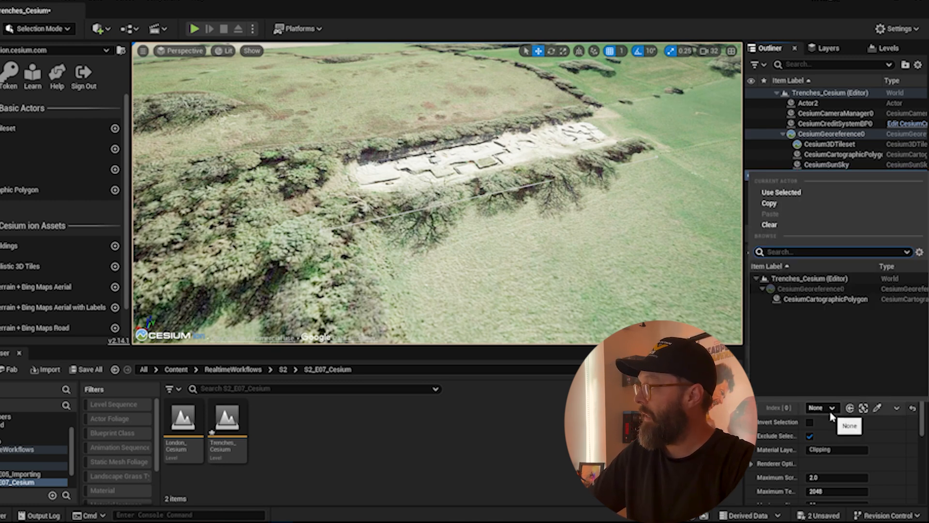
left_click(816, 302)
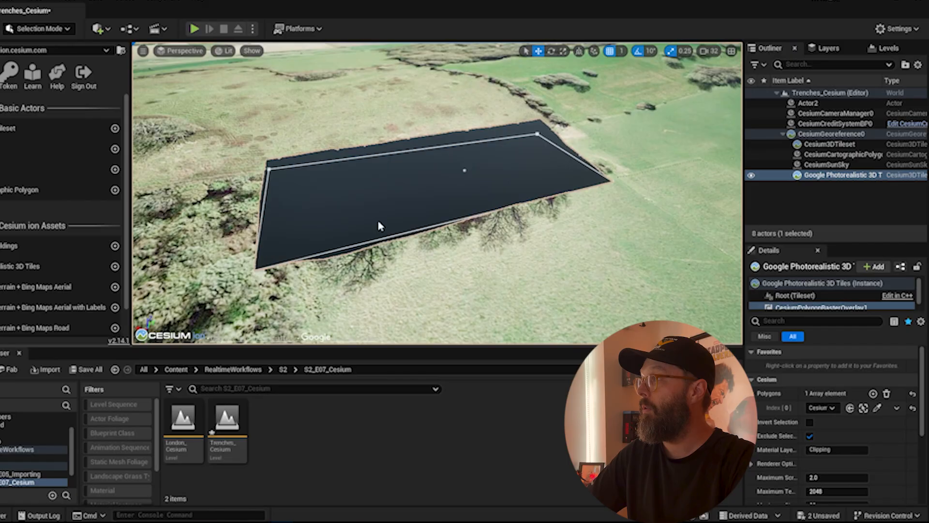
- Duplicate the cartographic polygon's far corner point and move the copy outward over the open field to add a fifth corner
key("a")
right_click_drag(380, 226, 496, 190)
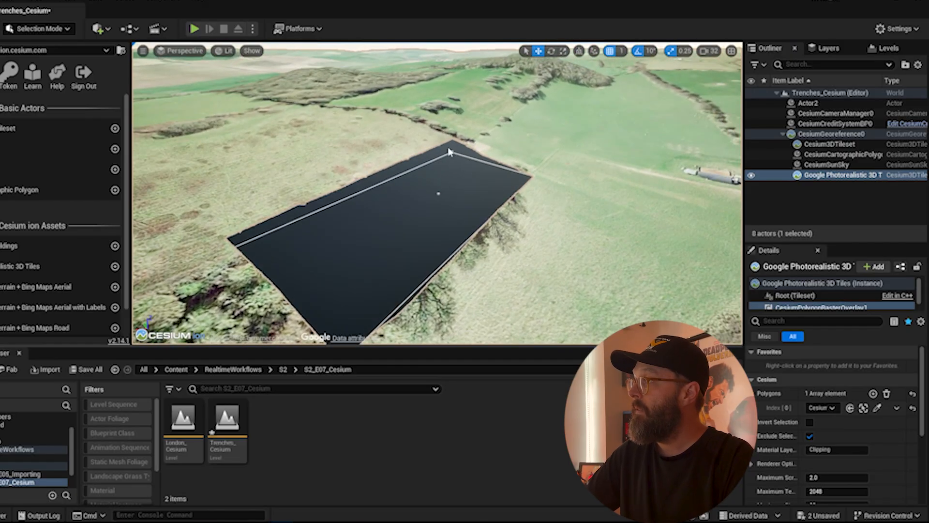
right_click_drag(460, 163, 463, 164)
left_click(448, 152)
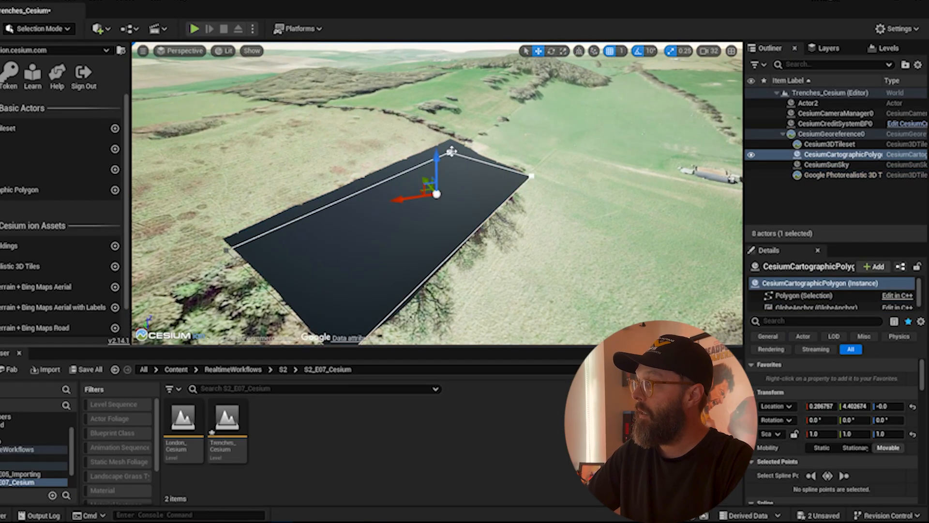
left_click(448, 151)
right_click_drag(549, 155, 442, 109)
key("d")
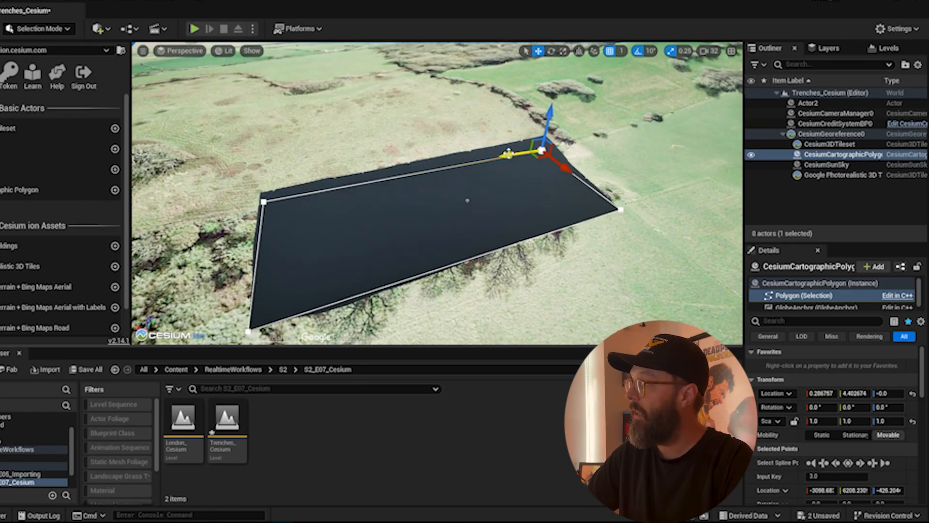
left_click_drag(511, 155, 402, 163)
left_click_drag(396, 121, 395, 111)
key("d")
right_click_drag(374, 124, 309, 123)
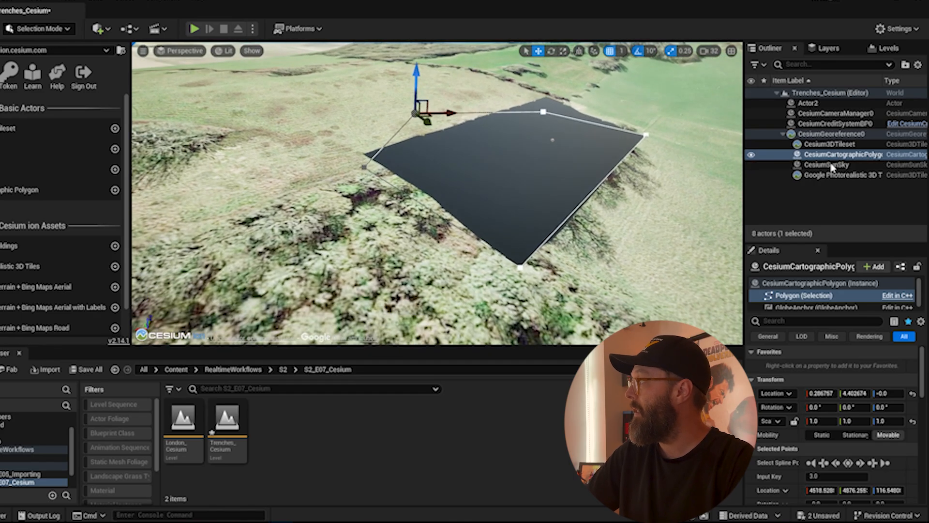
- Refresh the tileset's clipped area by switching Invert Selection on and off in its polygon raster overlay, and inspect the reshaped cutout
left_click(844, 174)
left_click(851, 306)
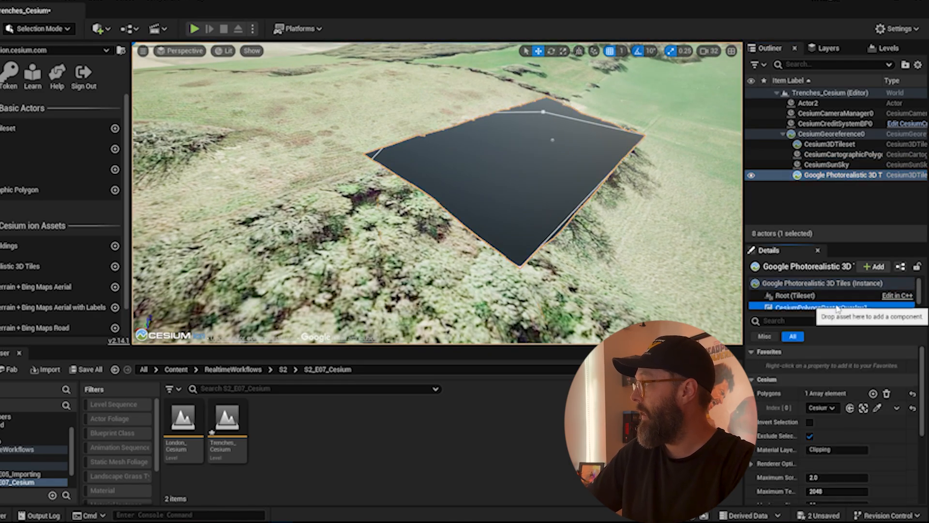
left_click(810, 424)
left_click(810, 423)
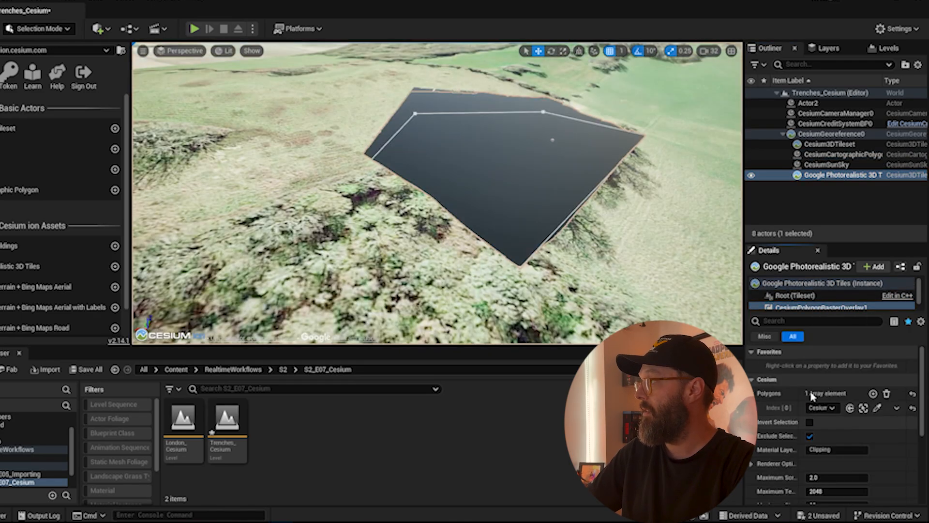
key("d")
right_click_drag(370, 212, 266, 186)
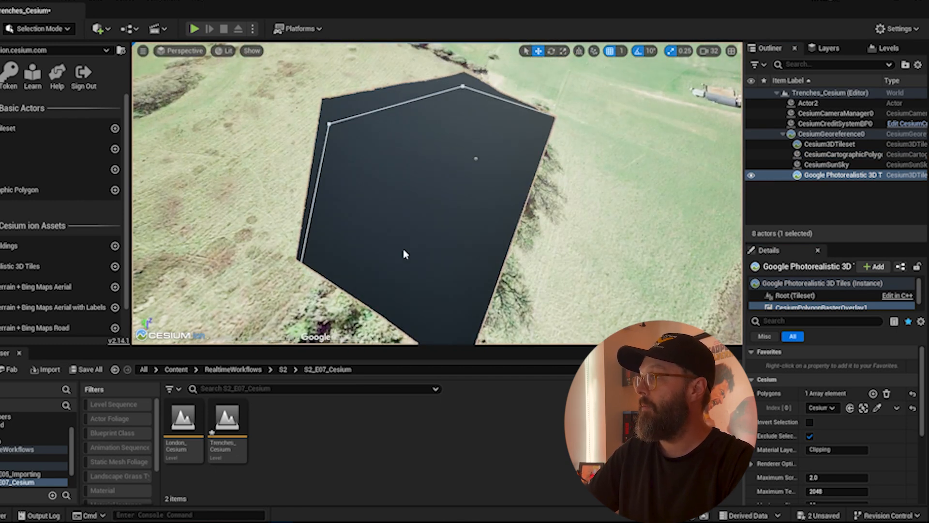
right_click_drag(405, 255, 368, 212)
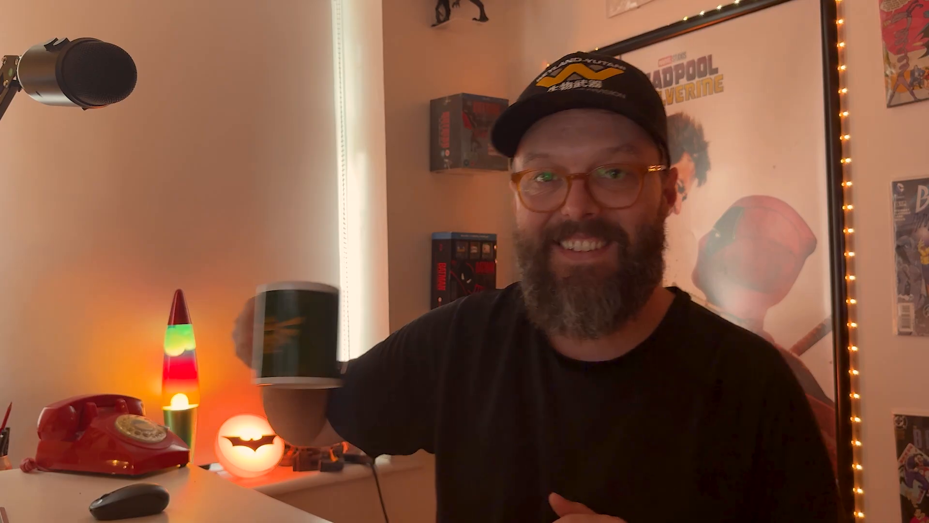